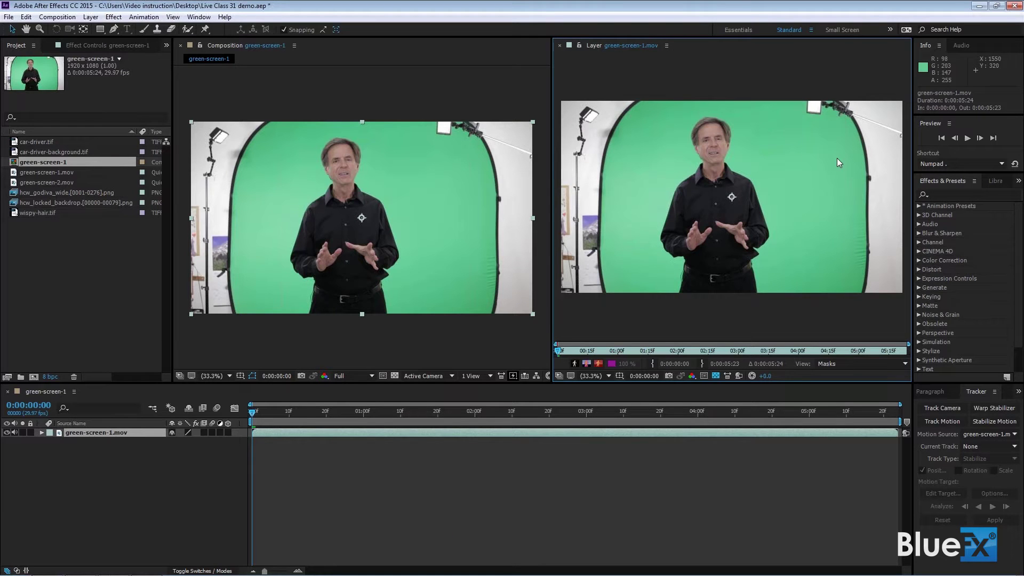
# - Search Effects & Presets for 'key' to list Keylight (1.2), Key Cleaner and other keying effects
pyautogui.click(981, 194)
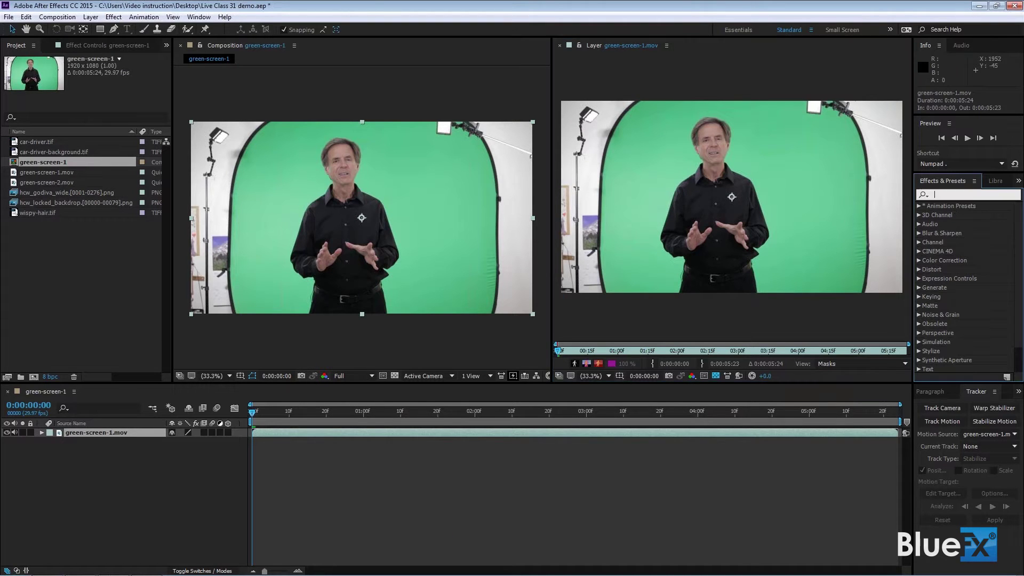
pyautogui.write('key')
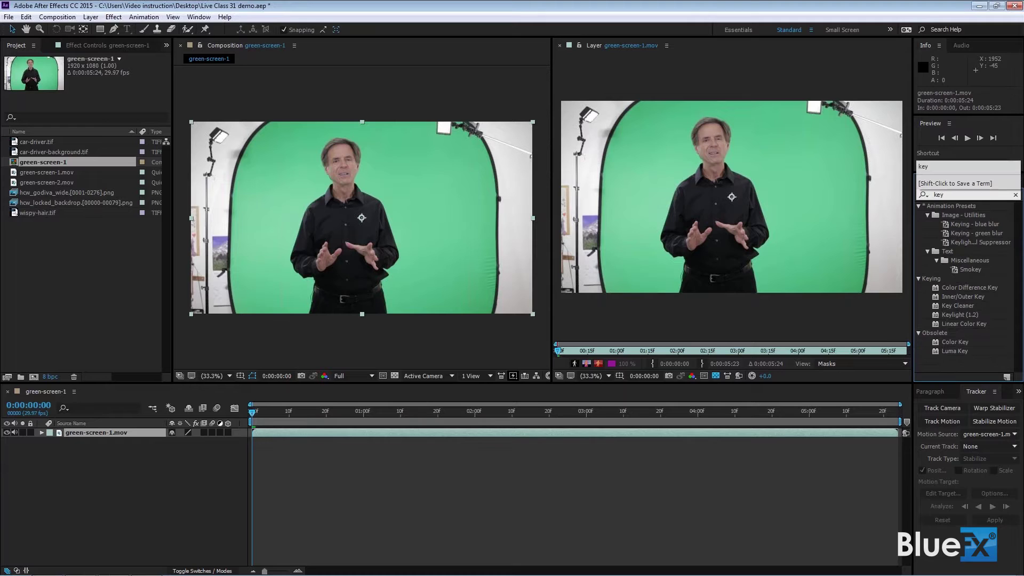
pyautogui.click(940, 366)
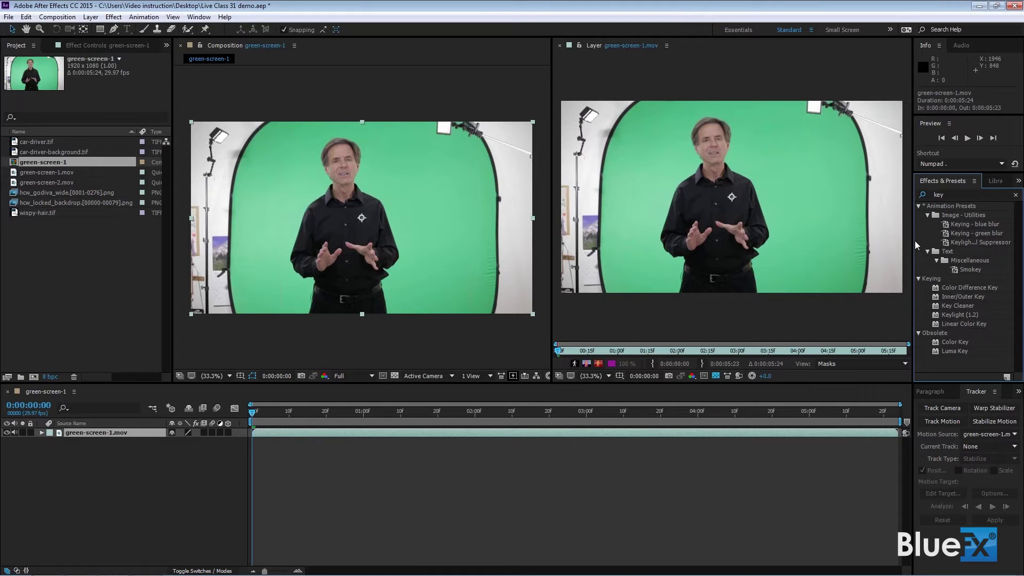
# - Apply the Keylight + Key Cleaner + Advanced Spill Suppressor preset to green-screen-1.mov, collapsing Key Cleaner and Spill Suppressor
pyautogui.moveTo(915, 246); pyautogui.dragTo(784, 248)
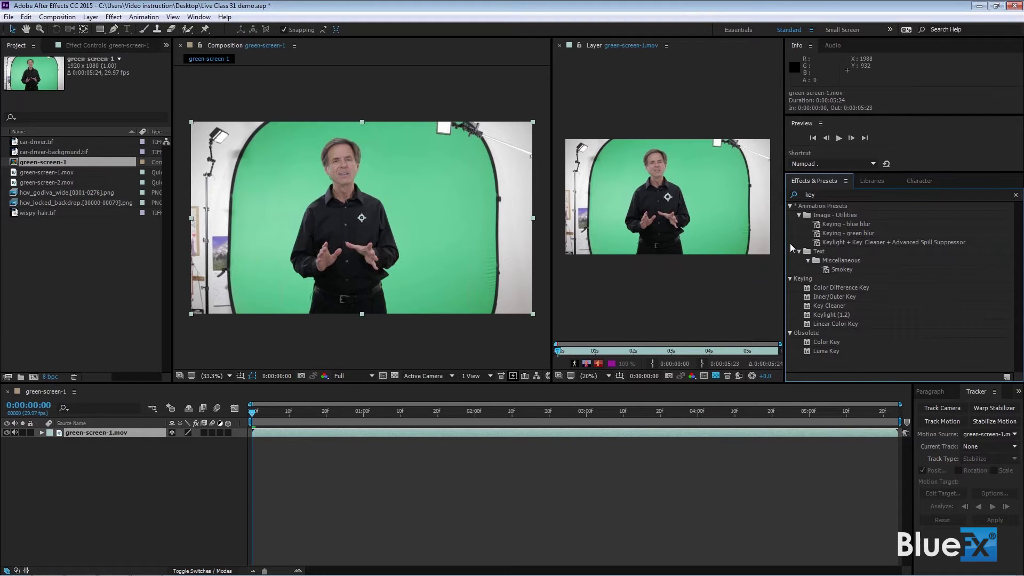
pyautogui.moveTo(785, 242); pyautogui.dragTo(884, 243)
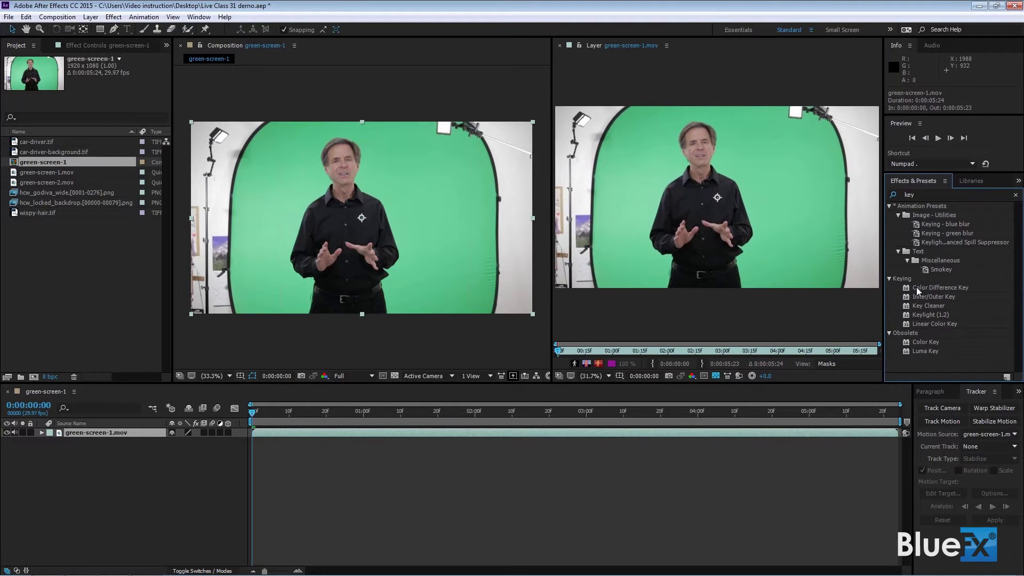
pyautogui.doubleClick(924, 244)
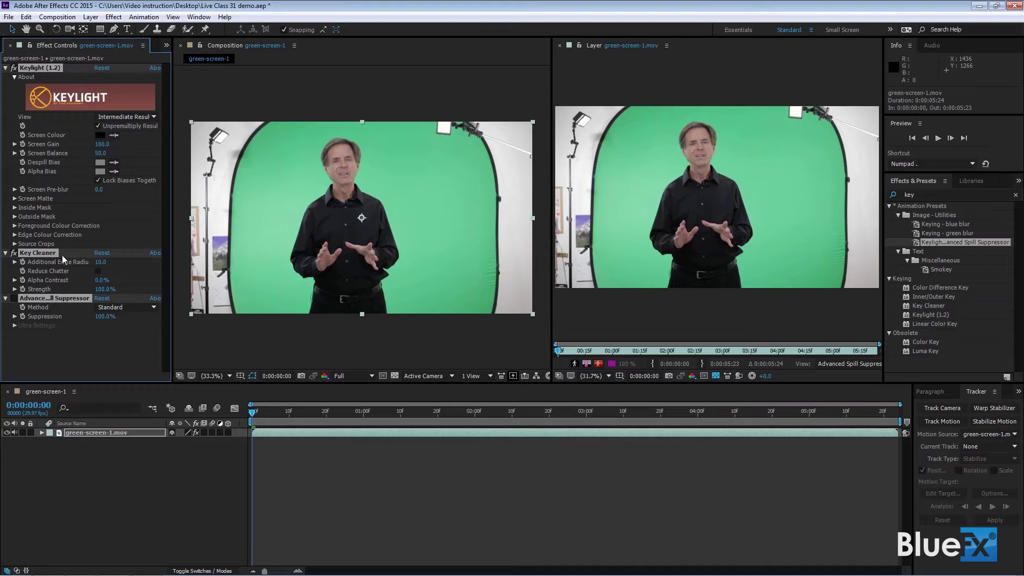
pyautogui.click(53, 351)
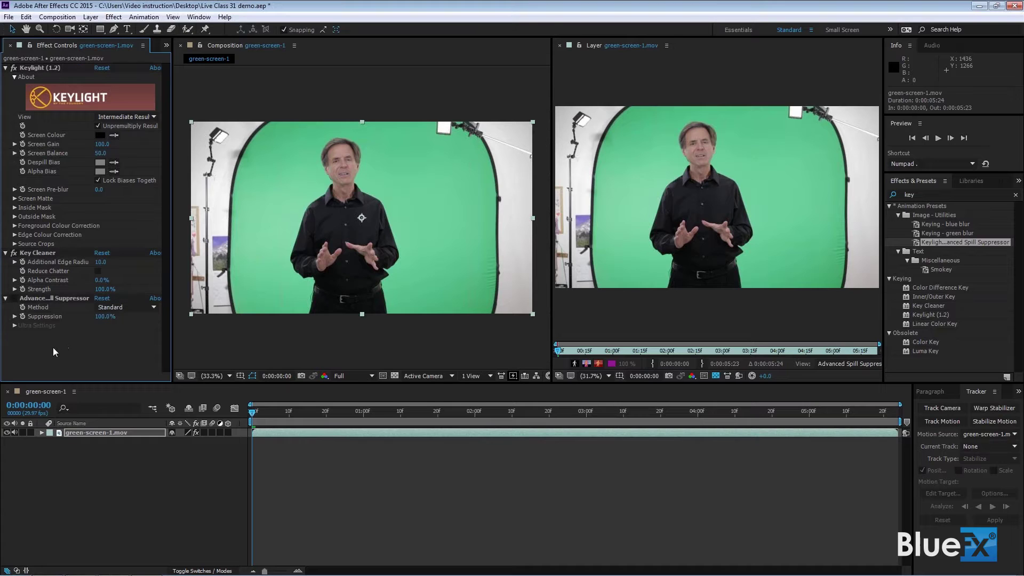
pyautogui.click(6, 253)
pyautogui.click(7, 262)
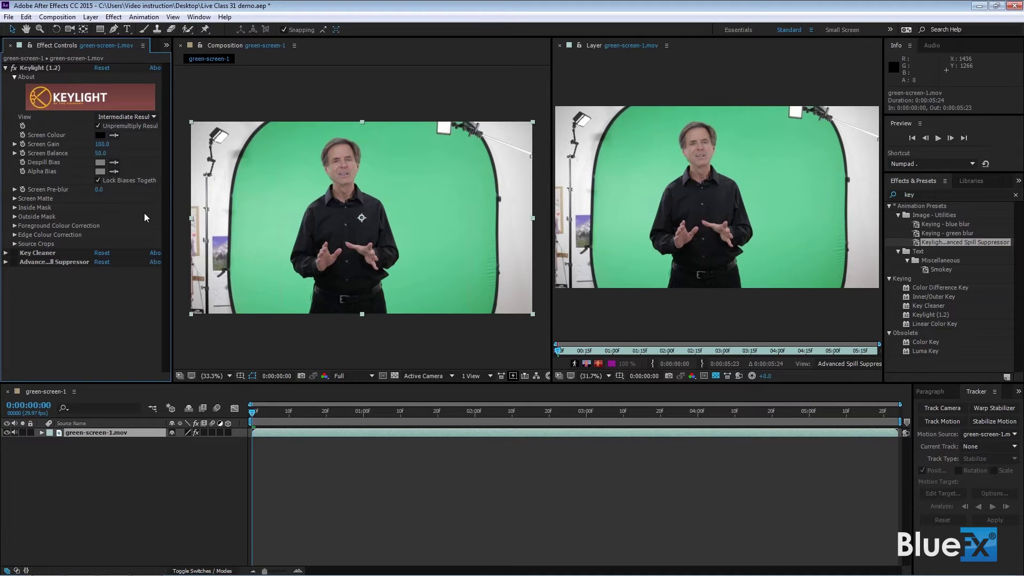
# - Change Advanced Spill Suppressor's Method from Standard to Ultra, then fold the effect closed
pyautogui.click(6, 262)
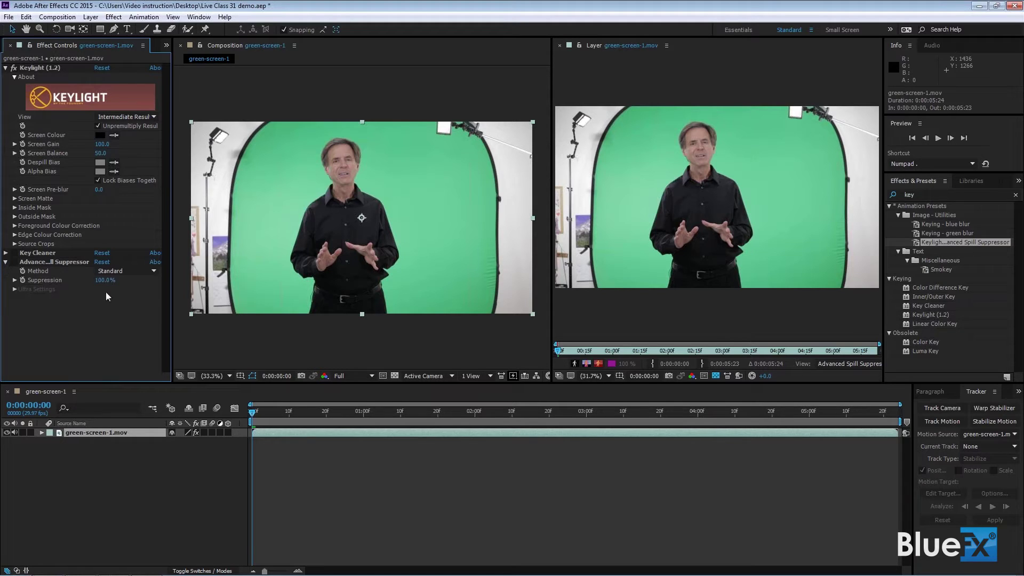
pyautogui.click(154, 272)
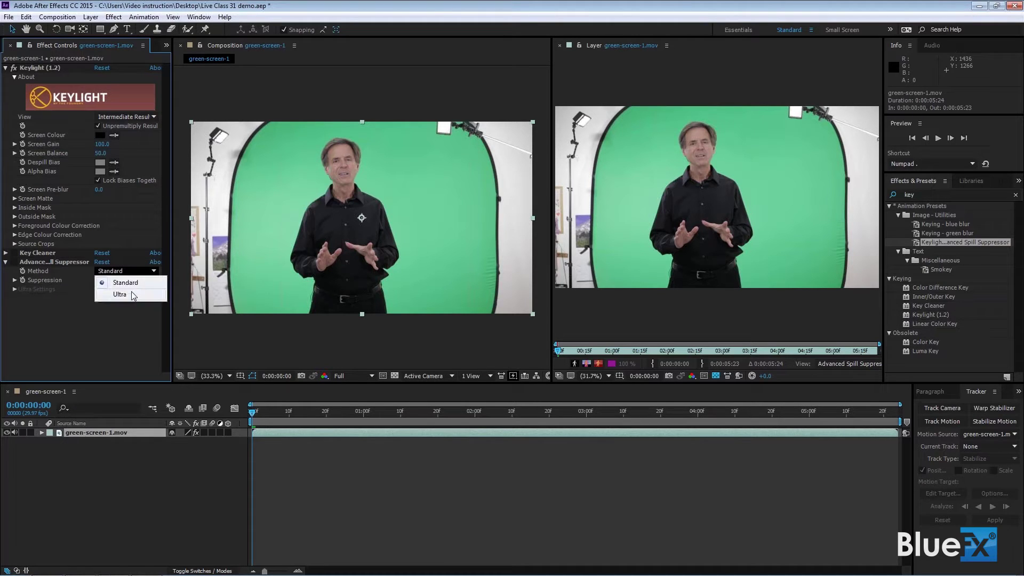
pyautogui.click(133, 294)
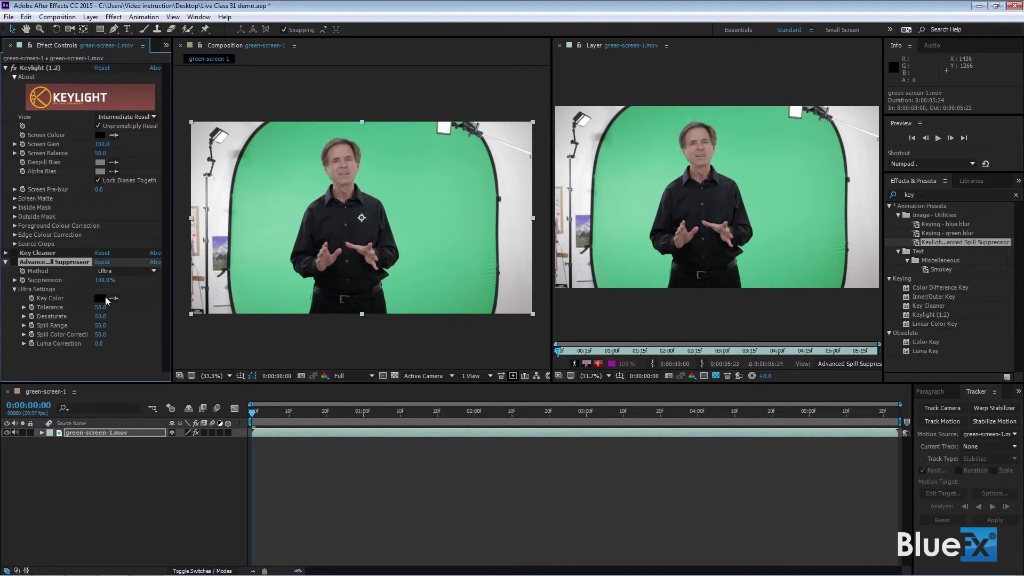
pyautogui.click(6, 261)
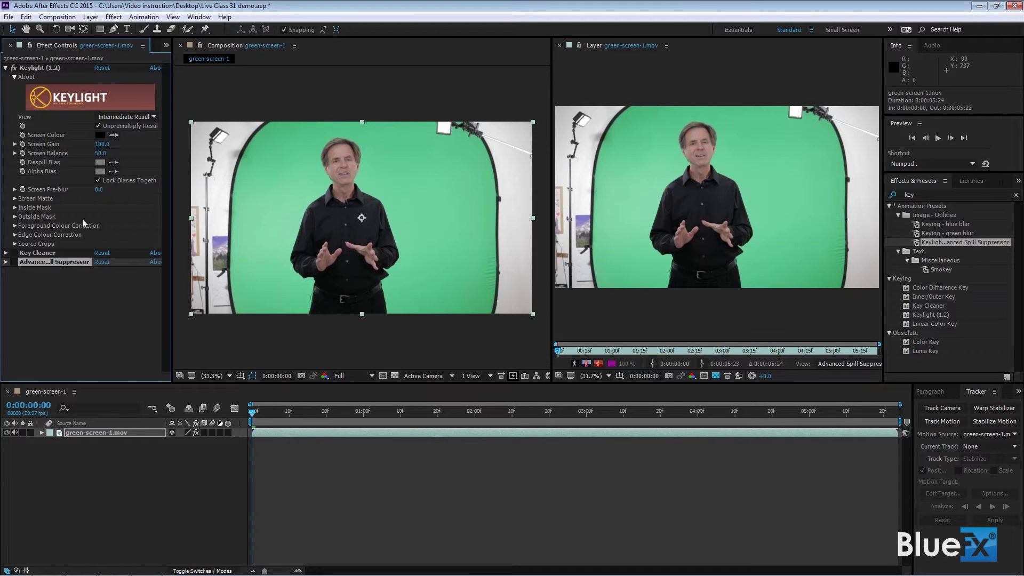
# - Expand Keylight's Screen Matte, browse Inside Mask, Outside Mask and Foreground Colour Correction, then close those three
pyautogui.click(15, 199)
pyautogui.click(15, 289)
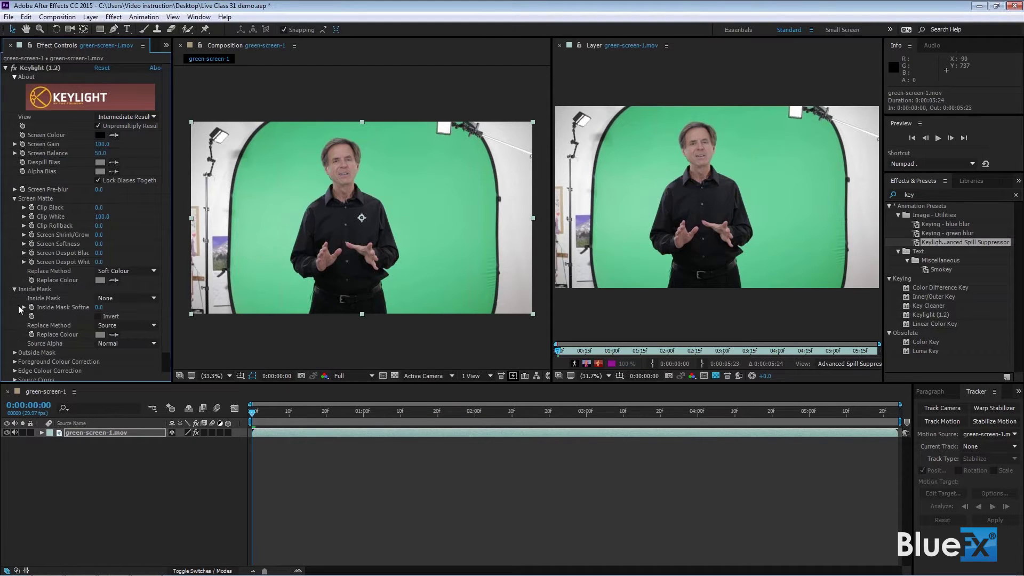
pyautogui.click(15, 352)
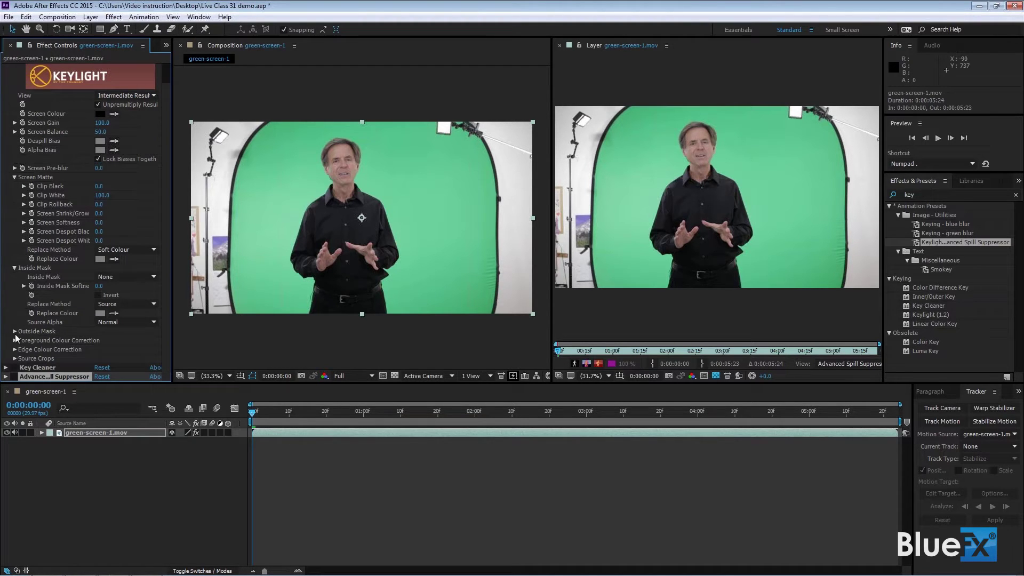
pyautogui.scroll(-2, 18, 347)
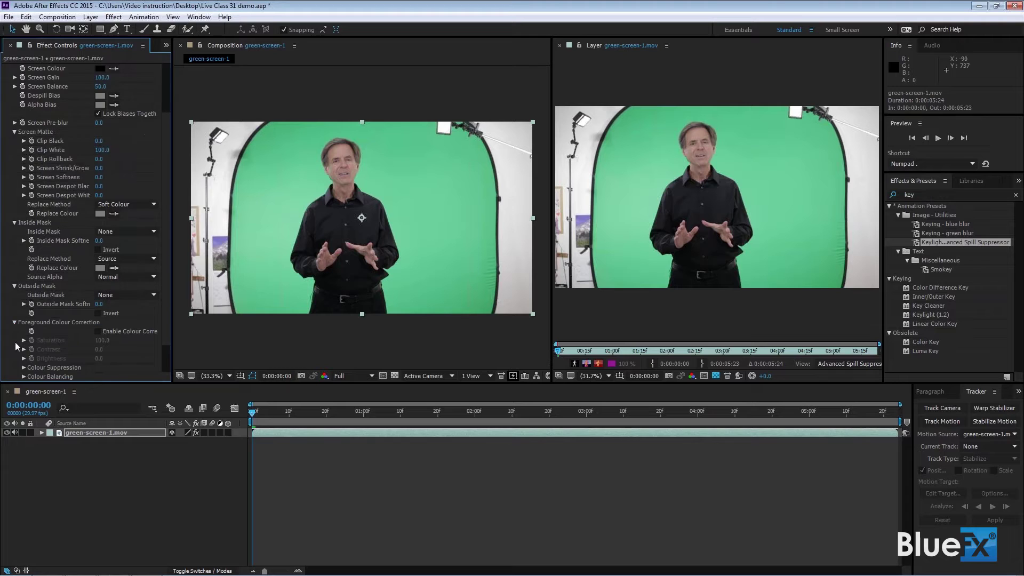
pyautogui.scroll(3, 15, 350)
pyautogui.click(14, 353)
pyautogui.click(15, 361)
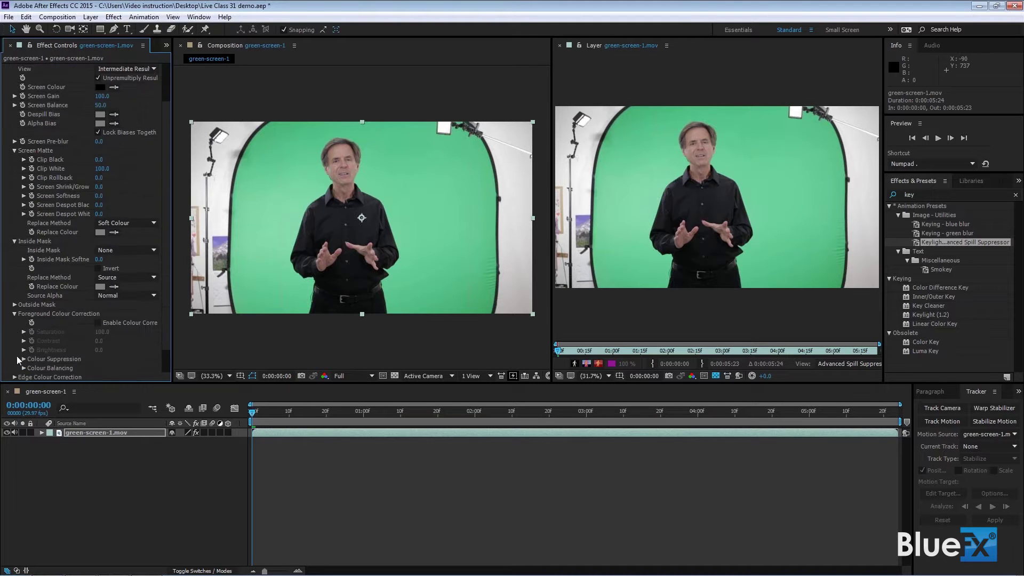
pyautogui.click(14, 314)
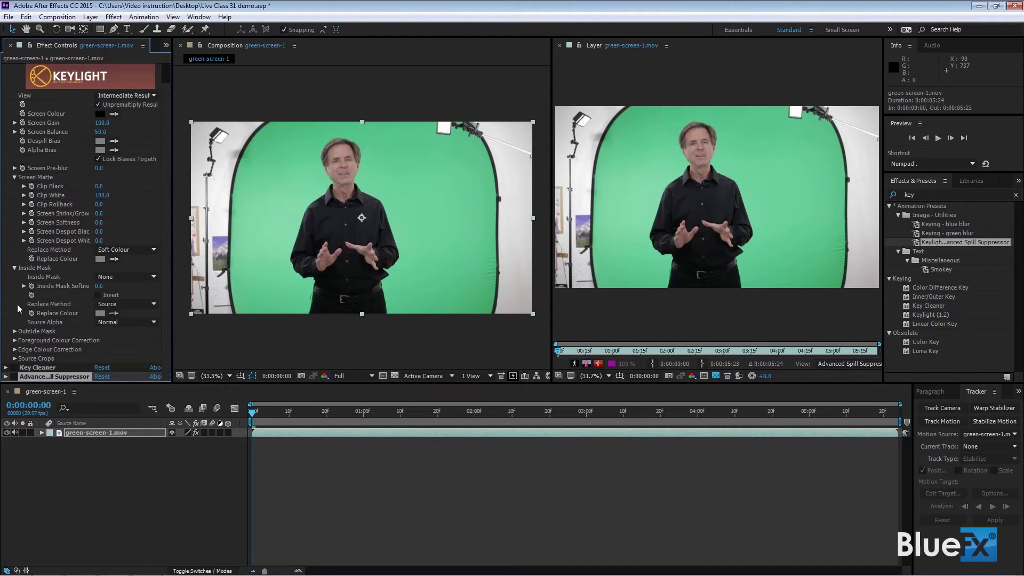
pyautogui.click(15, 267)
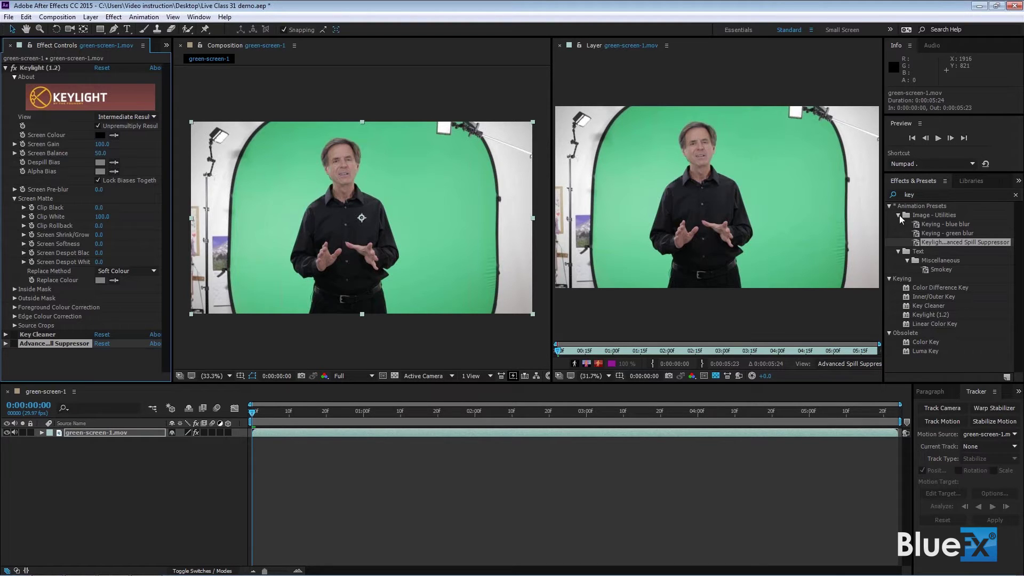
# - Collapse the Animation Presets folder in the 'key' search results
pyautogui.click(894, 210)
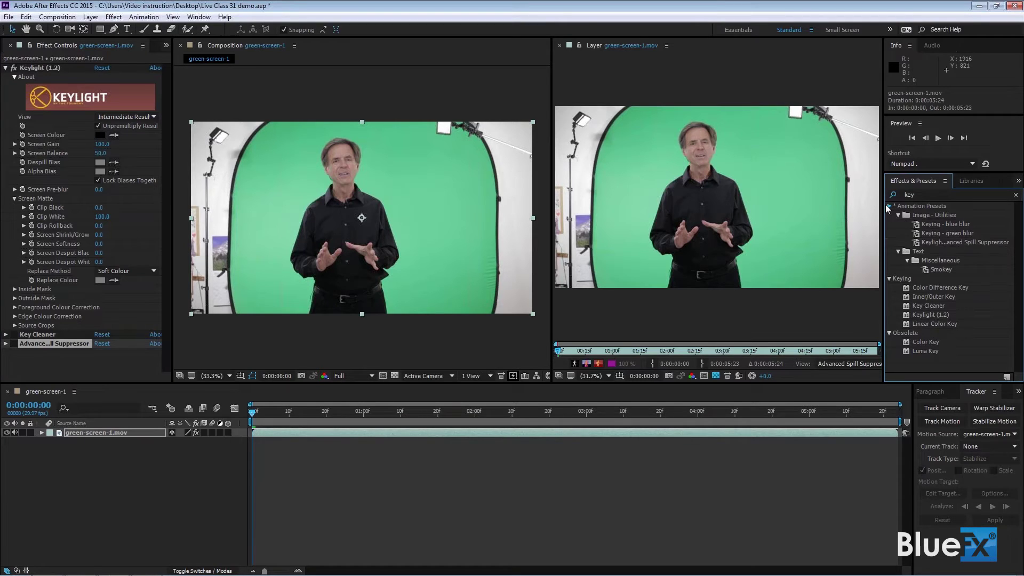
pyautogui.click(889, 206)
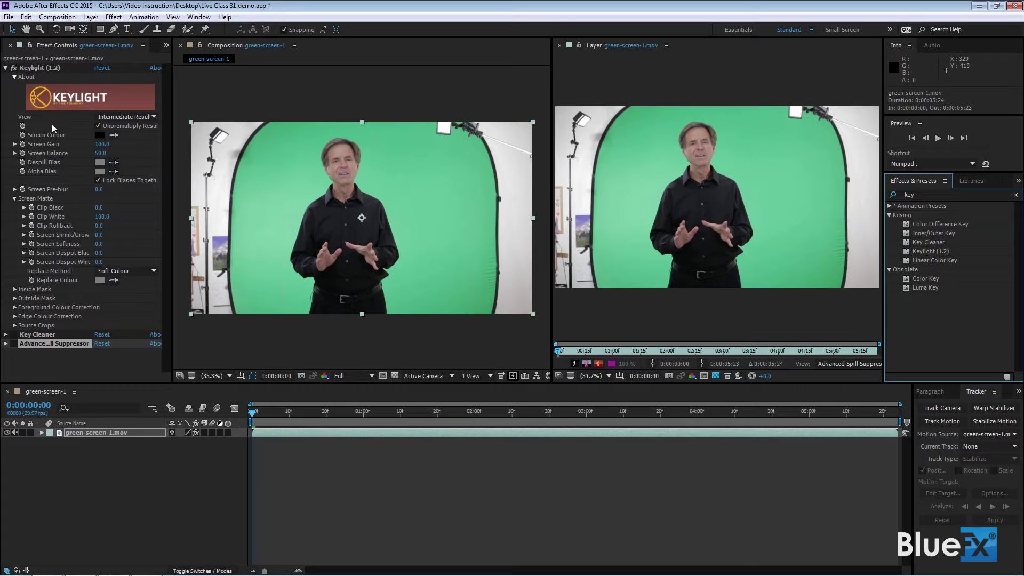
# - Set Keylight's View to Status and sample the green backdrop as its Screen Colour
pyautogui.click(152, 117)
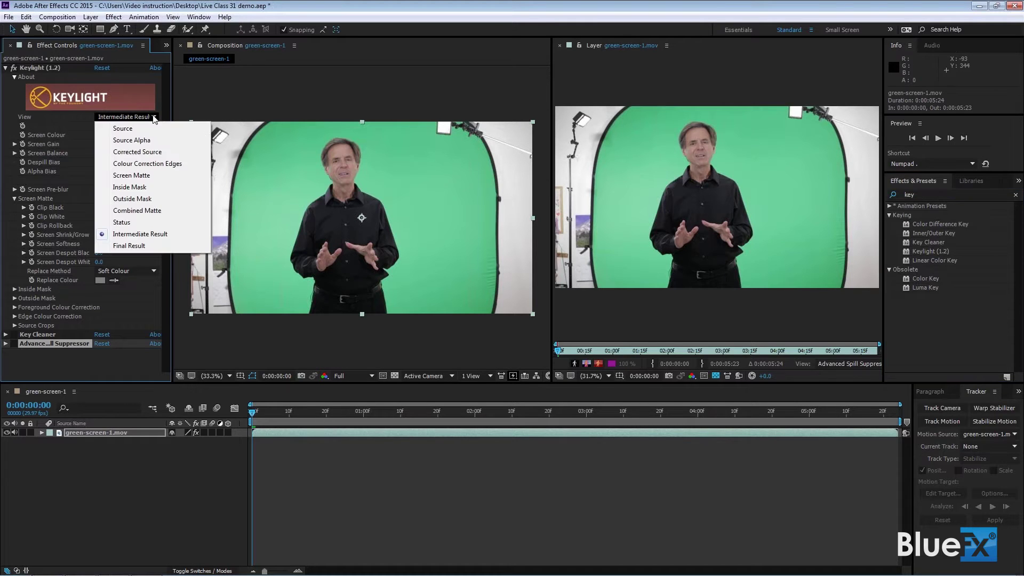
pyautogui.click(134, 222)
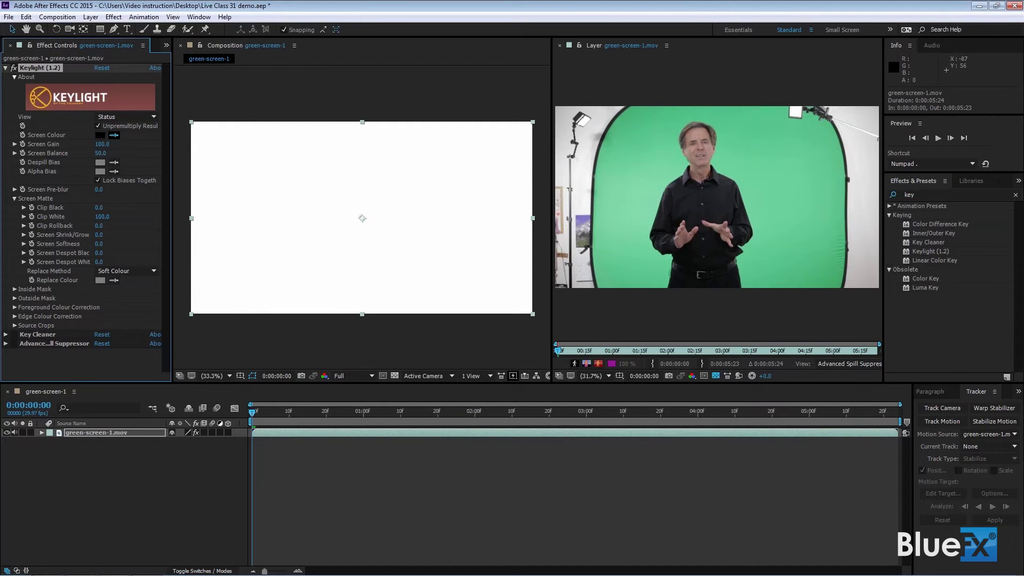
pyautogui.click(113, 135)
pyautogui.click(740, 155)
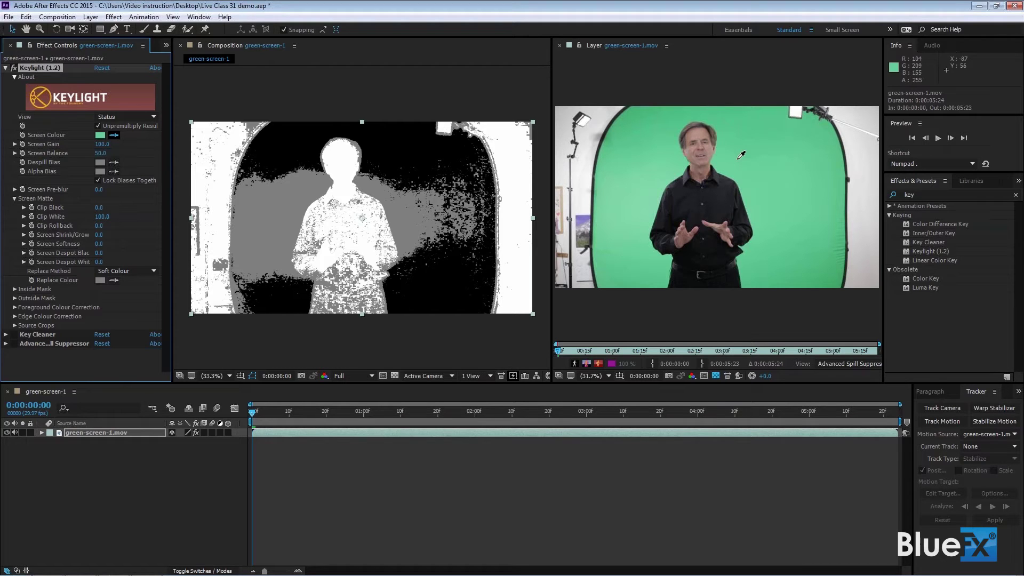
# - Re-sample Screen Colour from the Layer panel's green backdrop for a cleaner black matte
pyautogui.click(694, 170)
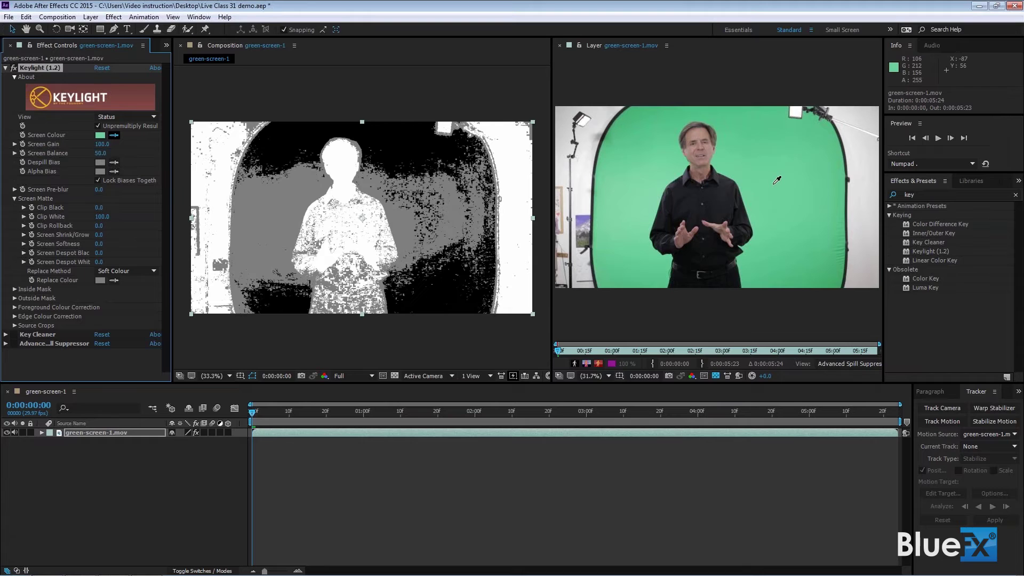
pyautogui.moveTo(777, 180); pyautogui.dragTo(653, 204)
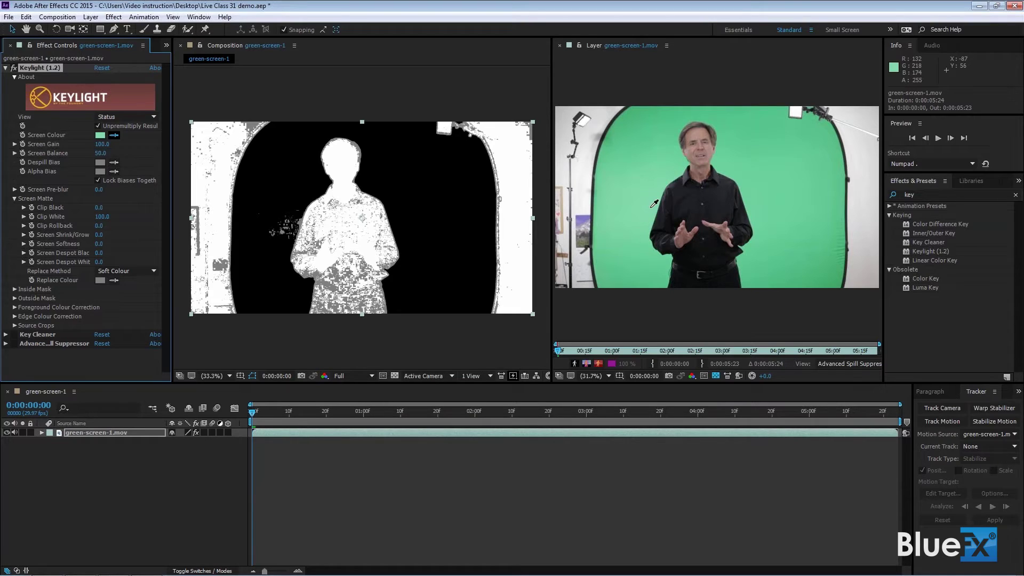
pyautogui.moveTo(654, 203); pyautogui.dragTo(654, 203)
# - Check the Advanced Spill Suppressor settings, then close the Layer panel so the composition fills the space
pyautogui.click(6, 344)
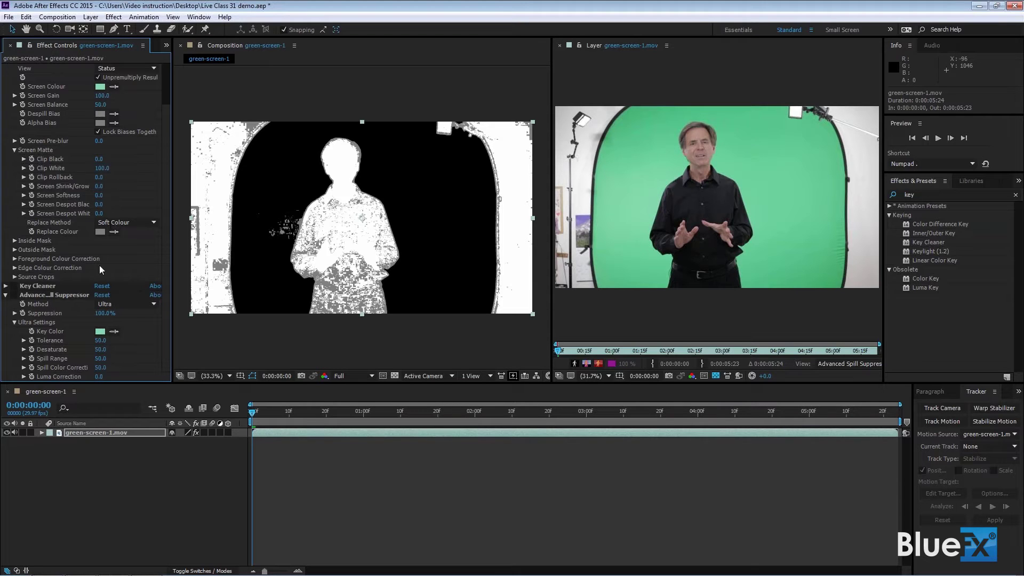
pyautogui.click(6, 295)
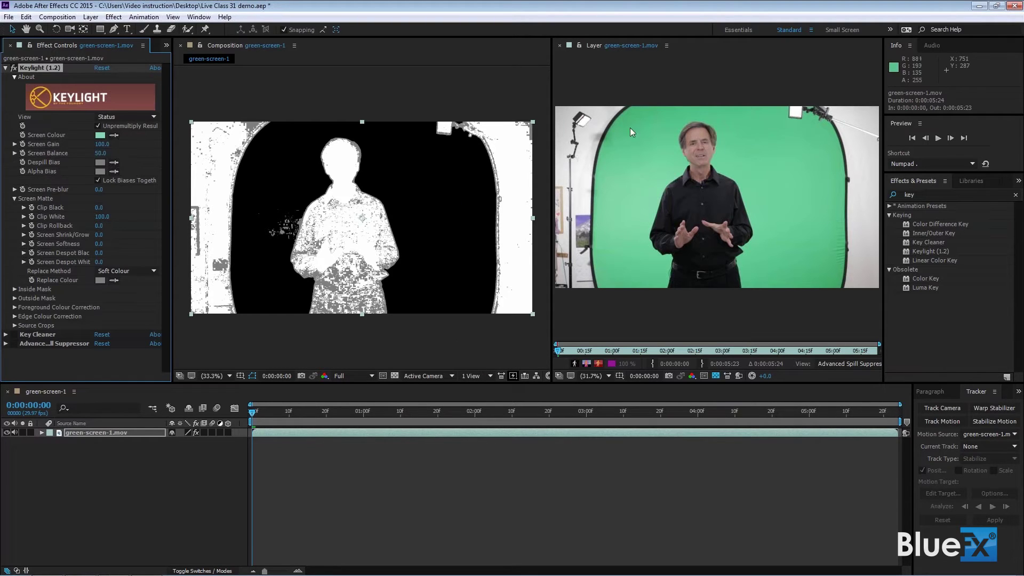
pyautogui.click(560, 46)
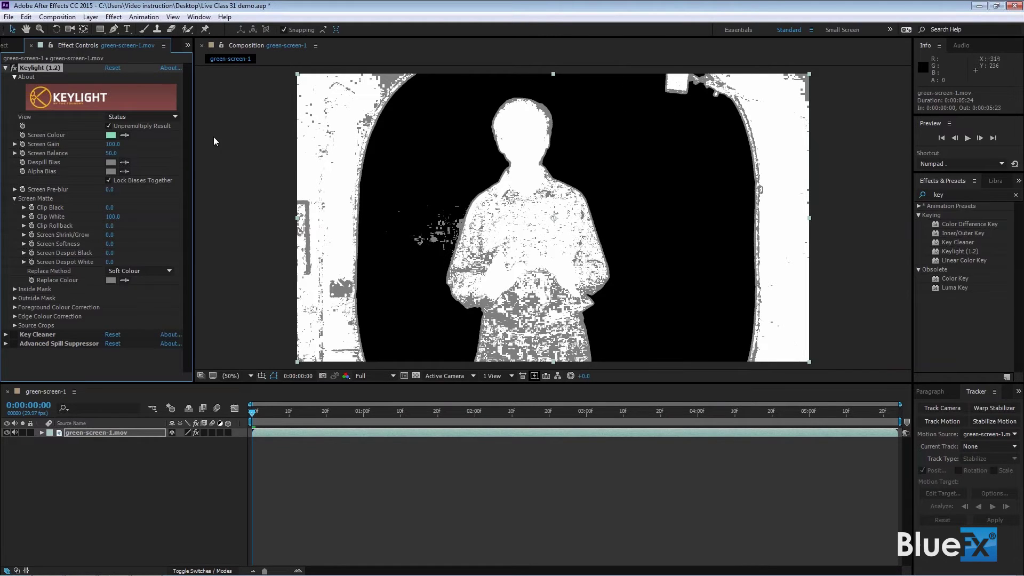
# - Switch Keylight's View from Status to Intermediate Result
pyautogui.click(175, 117)
pyautogui.click(158, 235)
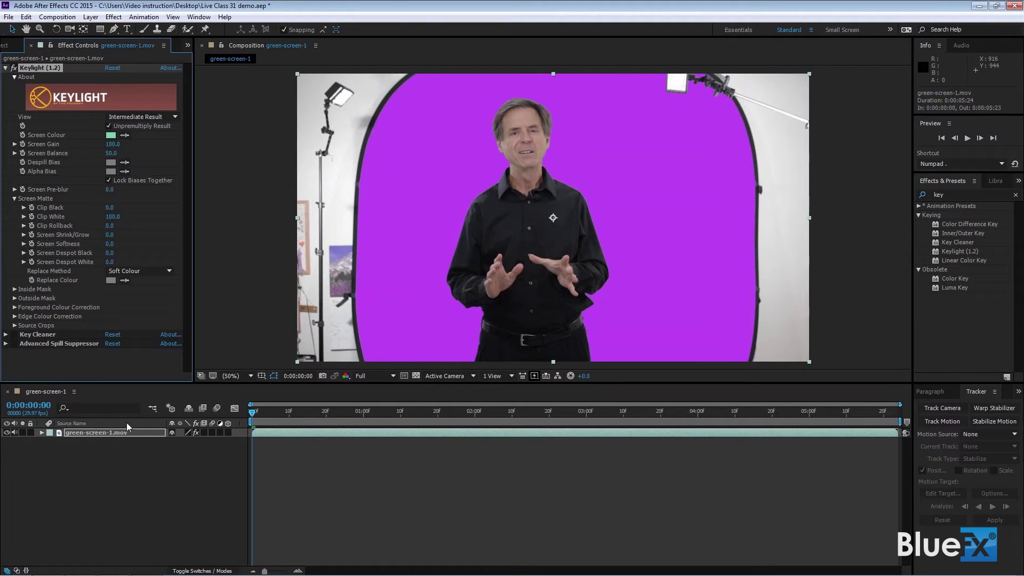
# - Select green-screen-1.mov, choose the Pen tool (G) and move the time indicator to 0:00:00:19
pyautogui.click(103, 434)
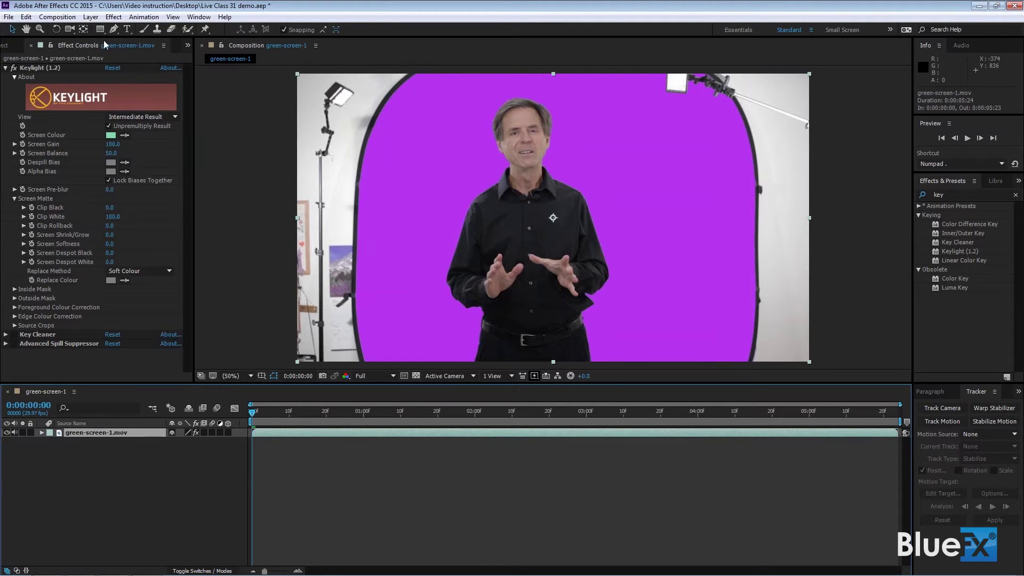
pyautogui.click(114, 30)
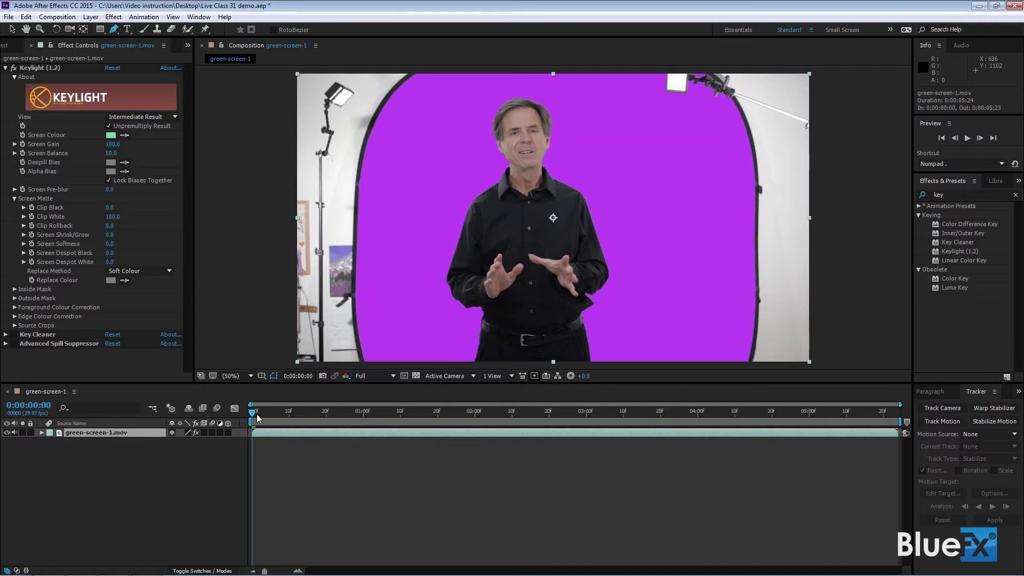
pyautogui.moveTo(259, 414); pyautogui.dragTo(323, 423)
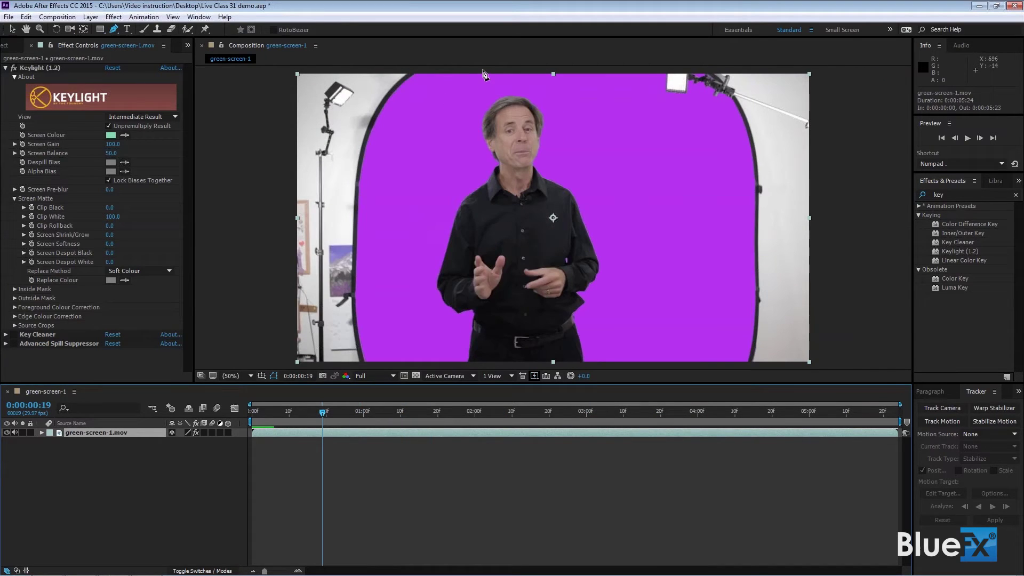
# - Draw closed Mask 1 around the presenter with the Pen tool, curving the first vertex's handle
pyautogui.click(482, 70)
pyautogui.click(437, 114)
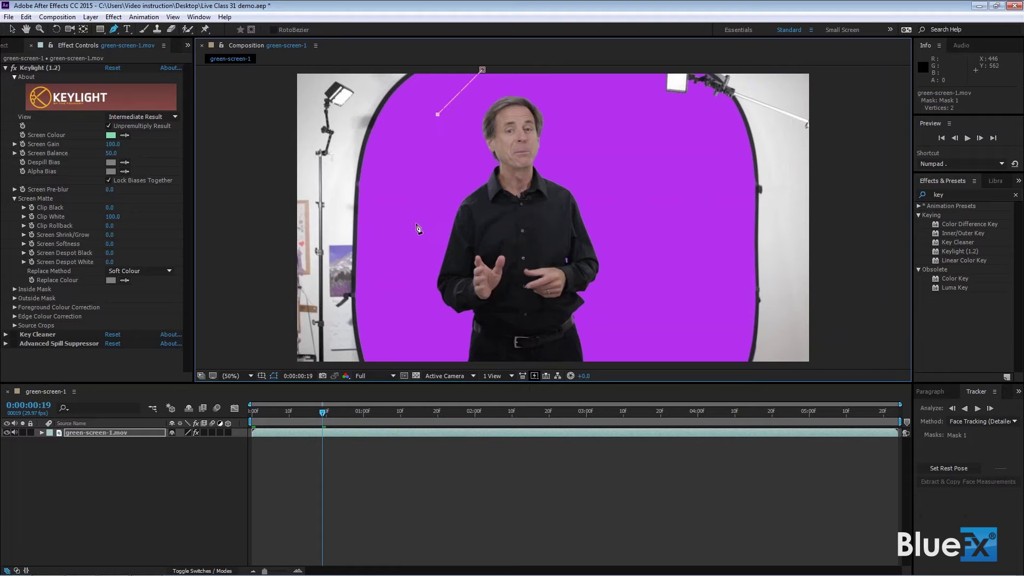
pyautogui.click(409, 314)
pyautogui.click(421, 364)
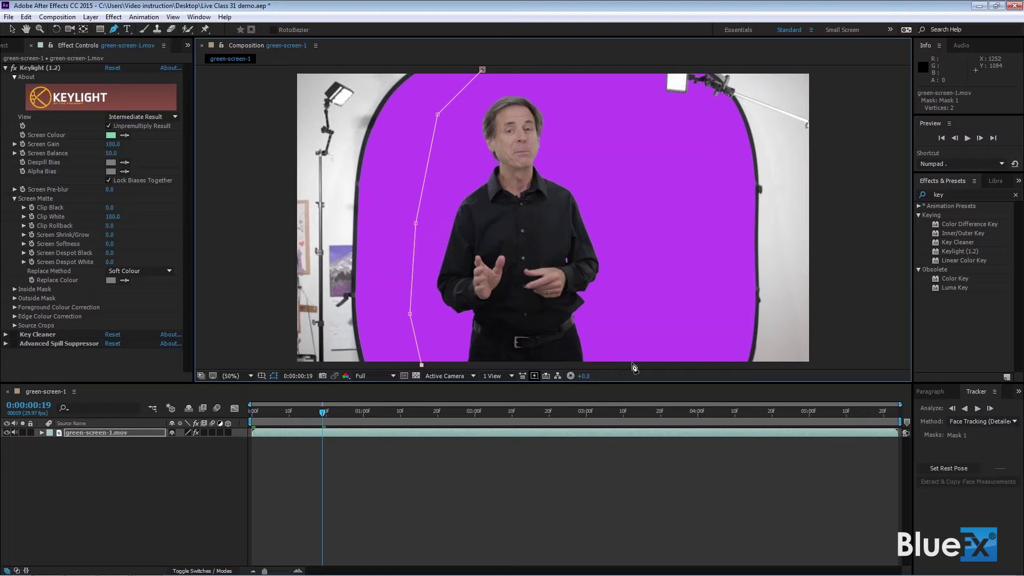
pyautogui.click(640, 338)
pyautogui.click(643, 266)
pyautogui.click(639, 194)
pyautogui.click(617, 137)
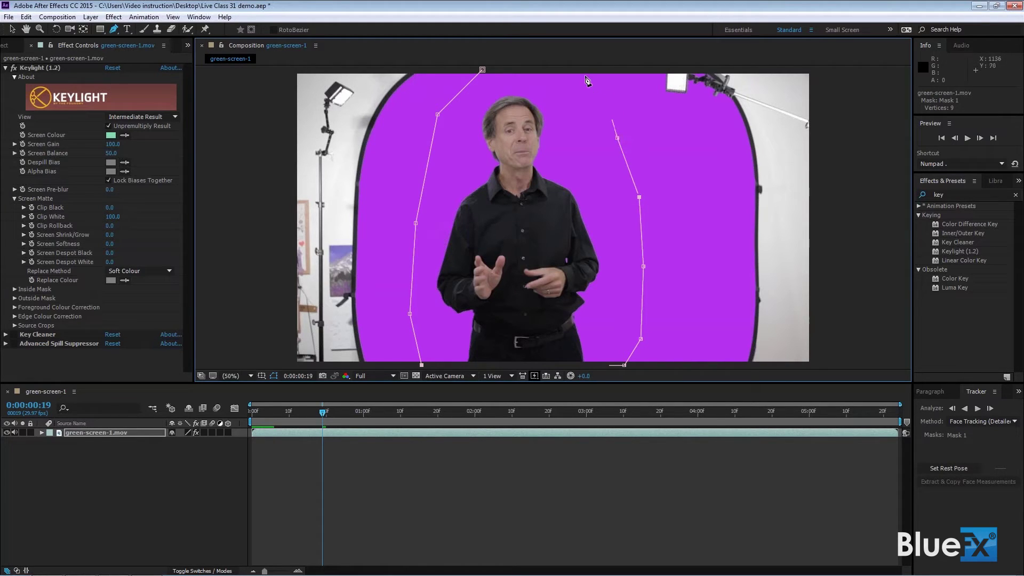
pyautogui.click(606, 99)
pyautogui.click(580, 68)
pyautogui.click(482, 69)
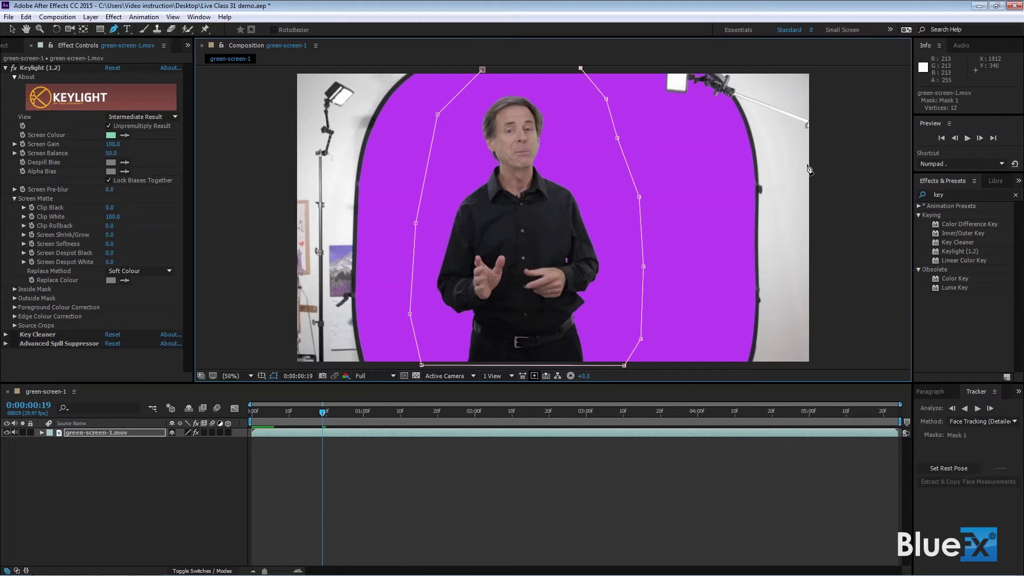
pyautogui.moveTo(482, 69)
pyautogui.mouseDown()
pyautogui.moveTo(506, 69)
pyautogui.moveTo(482, 68)
pyautogui.mouseUp()
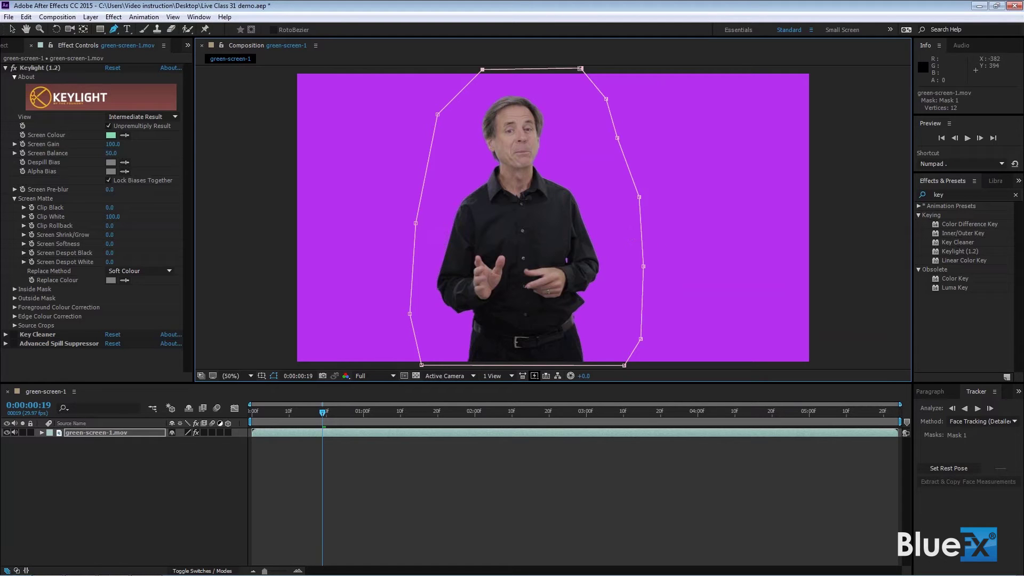
pyautogui.click(176, 118)
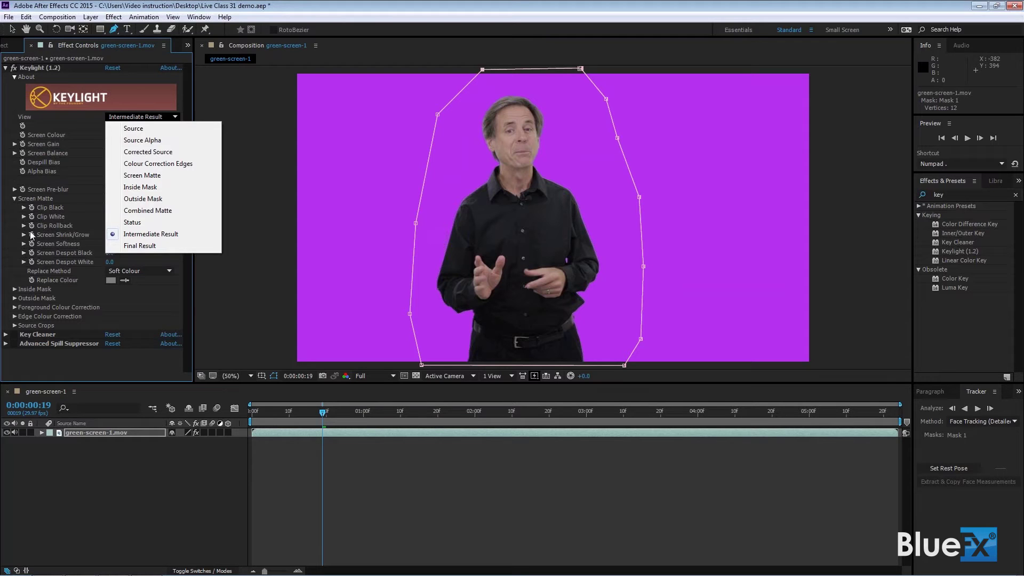
pyautogui.click(130, 247)
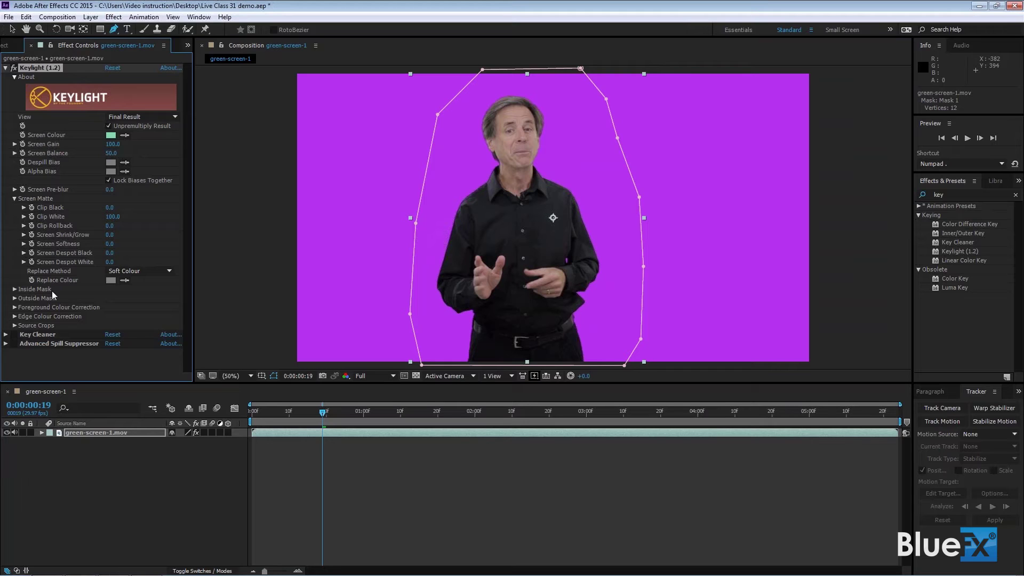
pyautogui.click(175, 117)
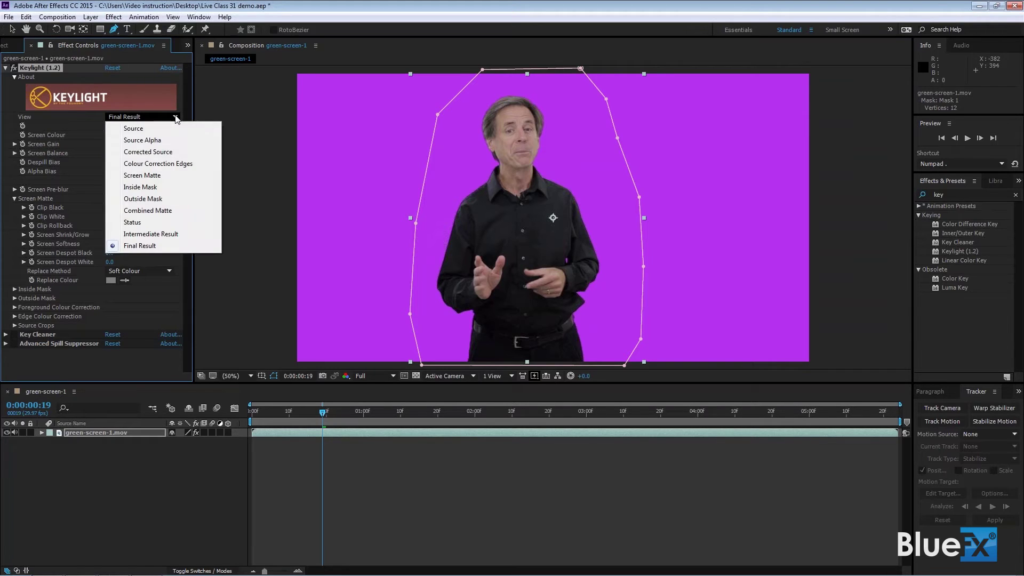
pyautogui.click(156, 236)
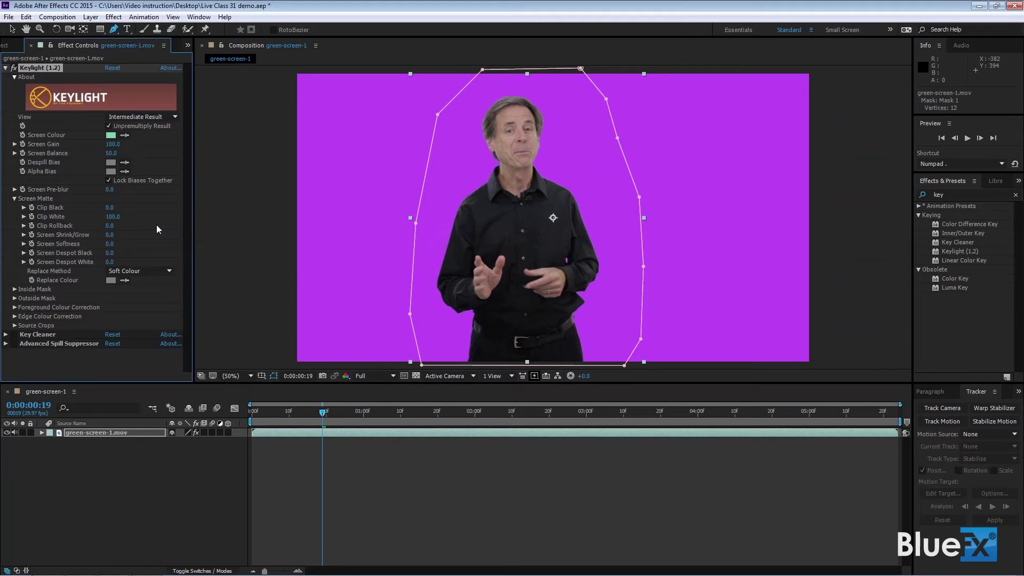
pyautogui.click(175, 117)
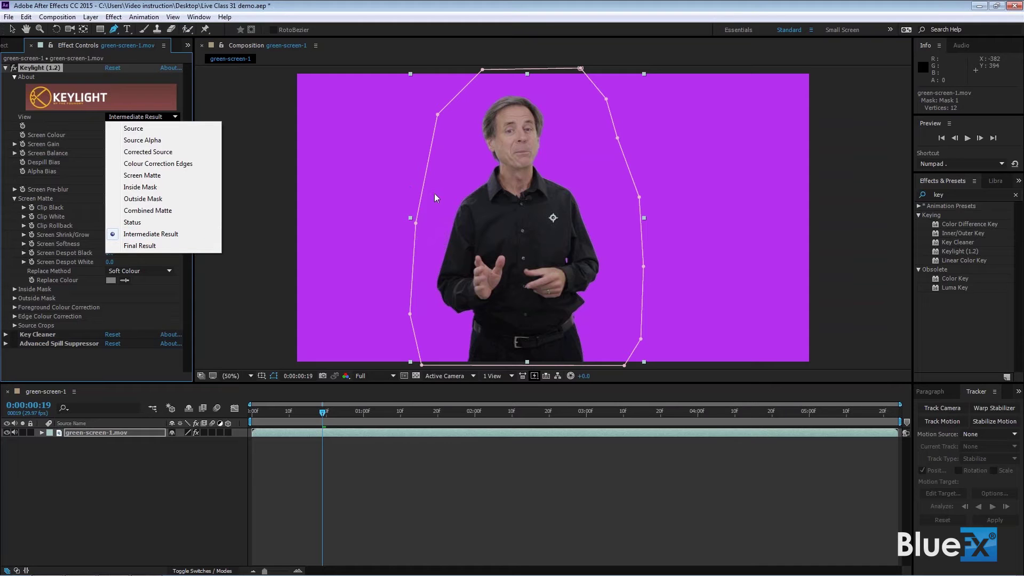
# - Toggle Keylight's View between Status and Screen Matte, ending on Status with grey noise visible
pyautogui.click(136, 222)
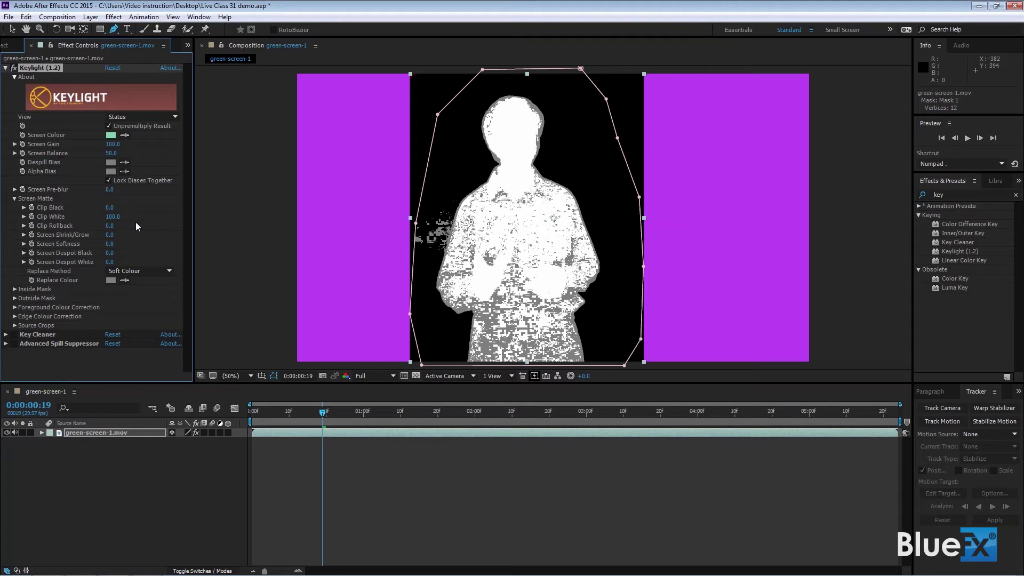
pyautogui.click(175, 117)
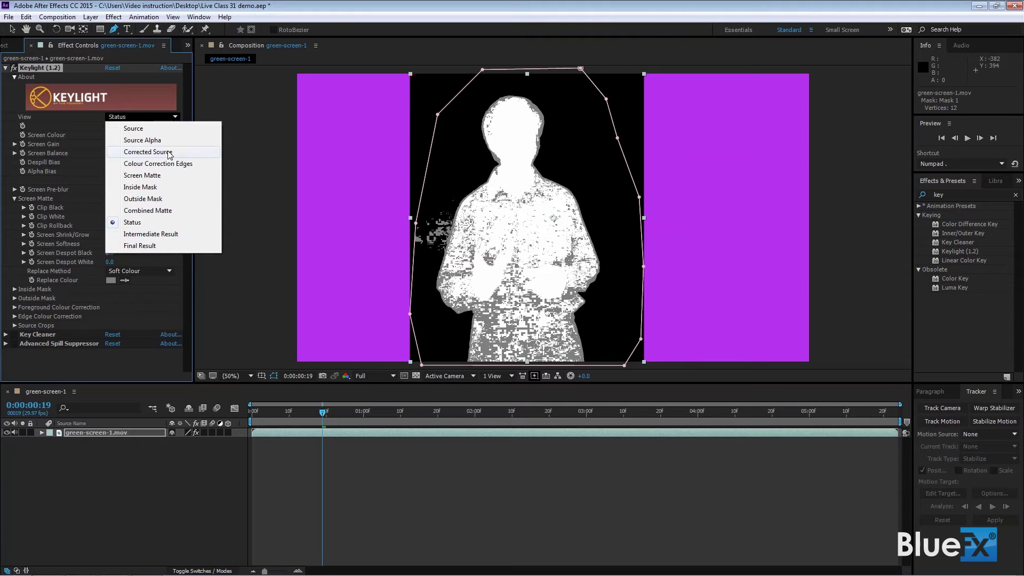
pyautogui.click(157, 175)
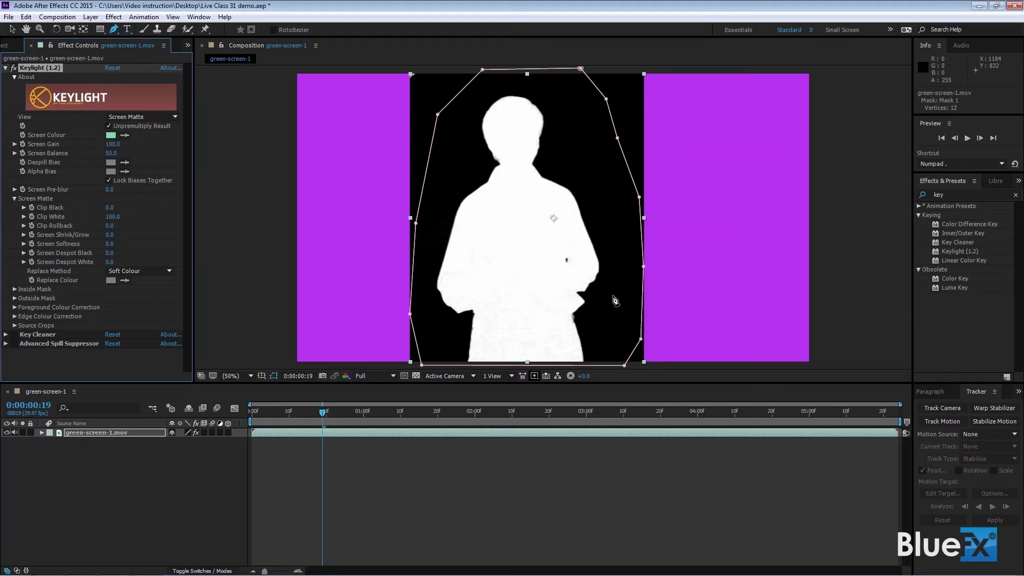
pyautogui.click(176, 116)
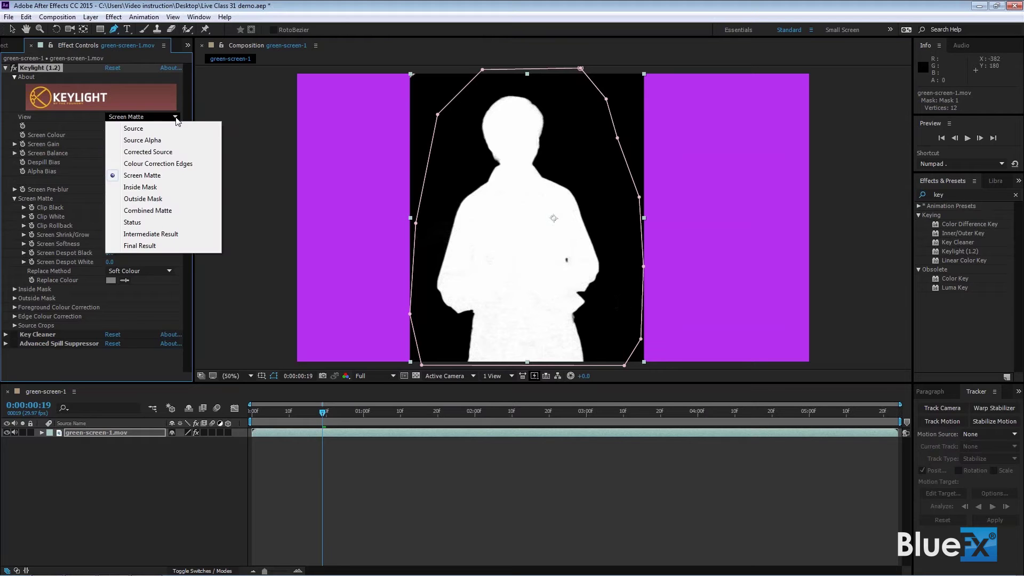
pyautogui.click(137, 221)
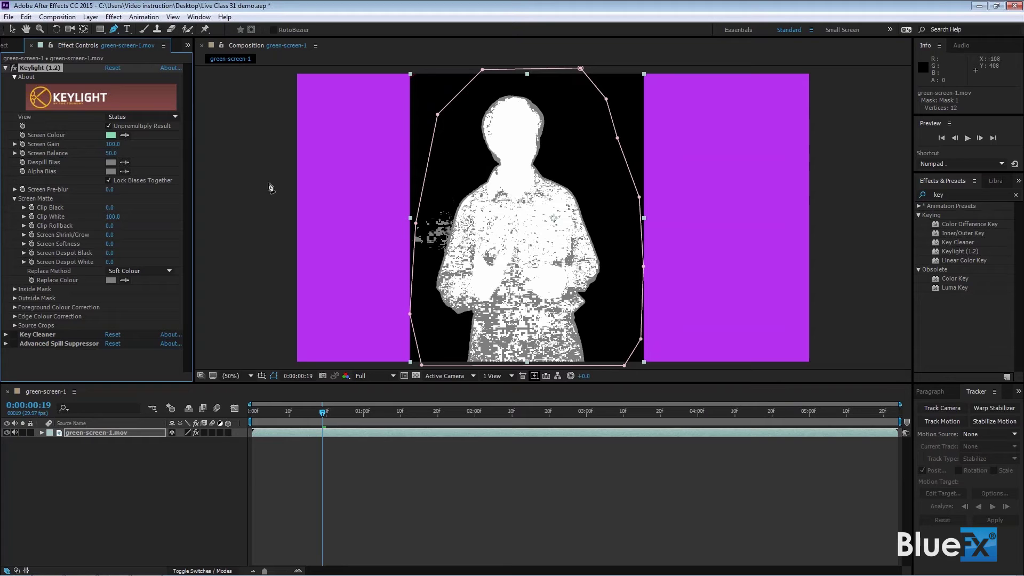
pyautogui.click(171, 116)
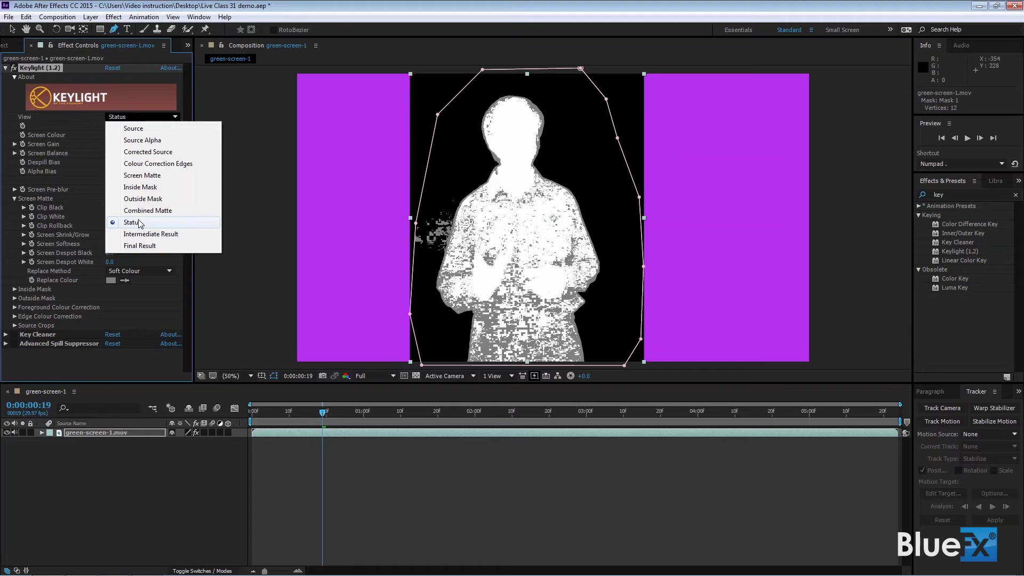
pyautogui.click(144, 176)
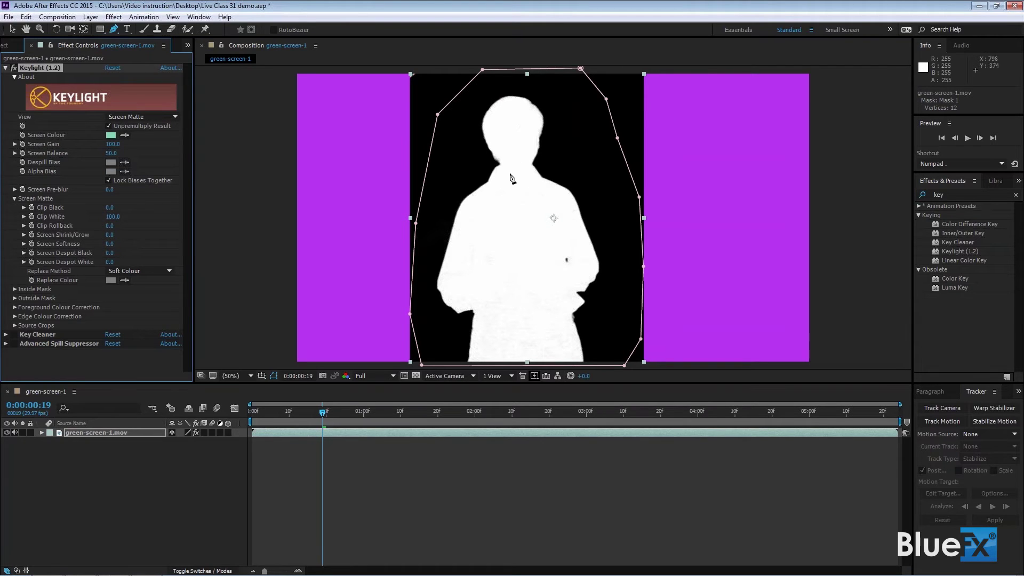
pyautogui.click(174, 115)
pyautogui.click(141, 221)
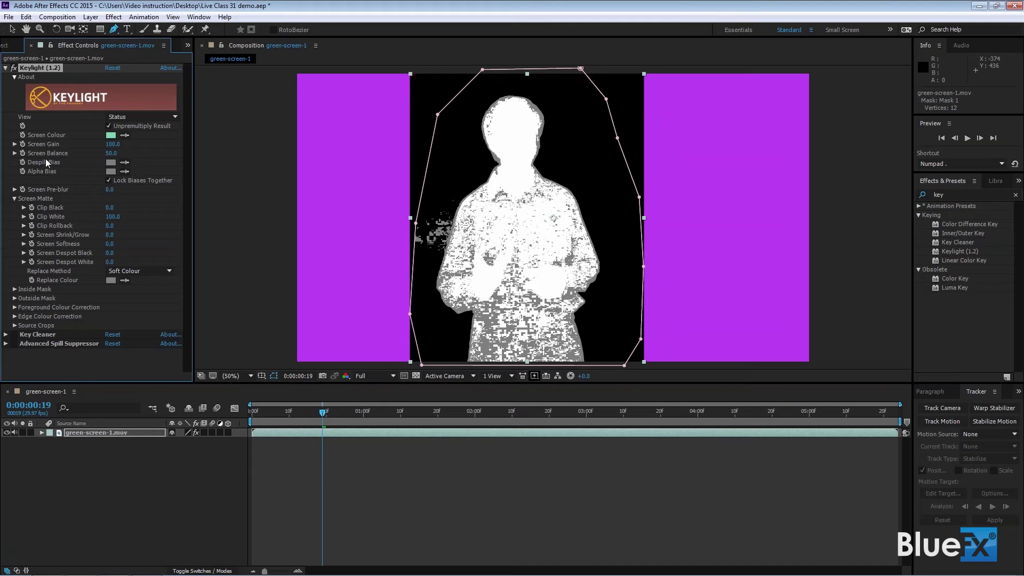
pyautogui.click(170, 117)
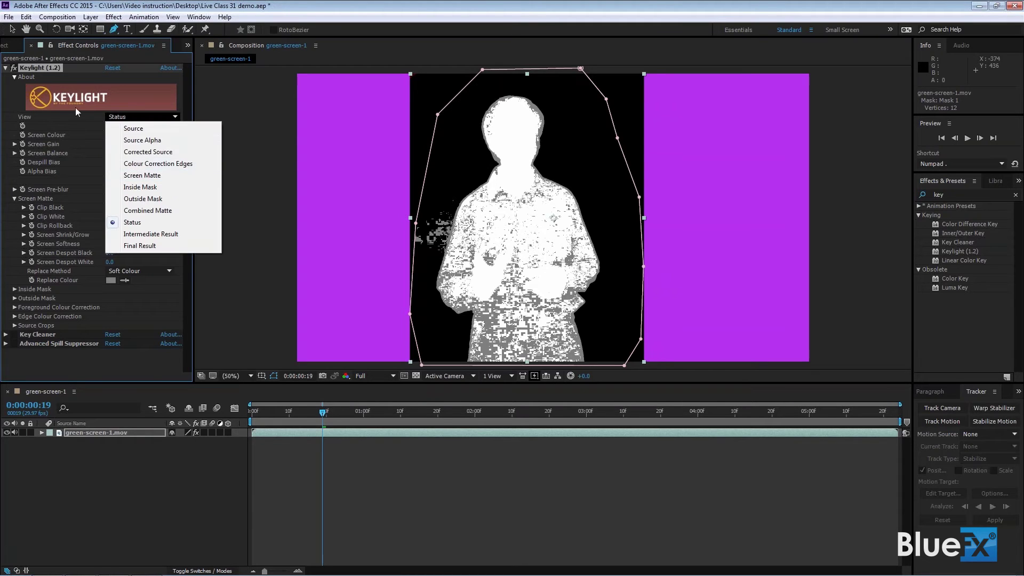
pyautogui.click(17, 166)
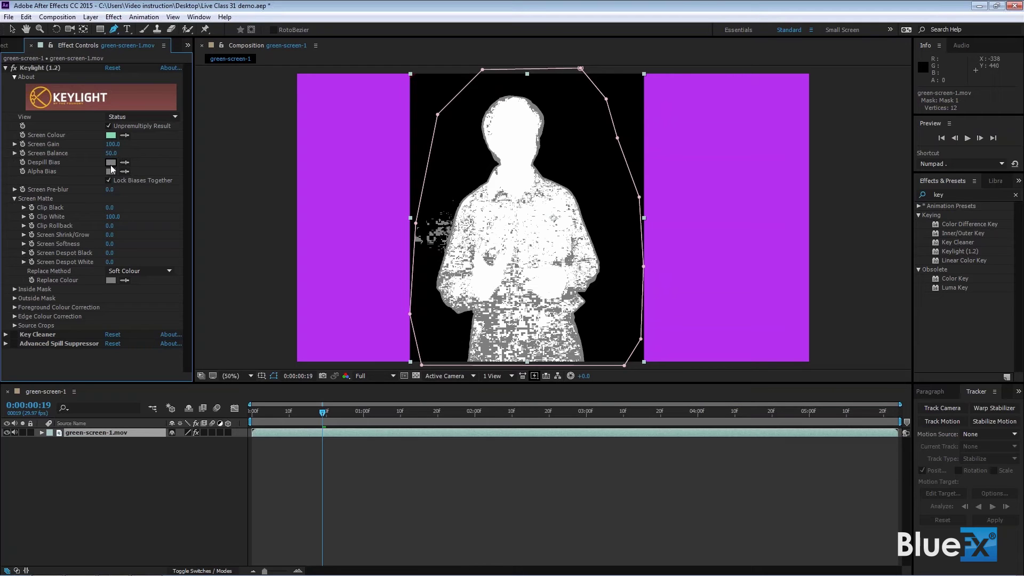
pyautogui.click(173, 115)
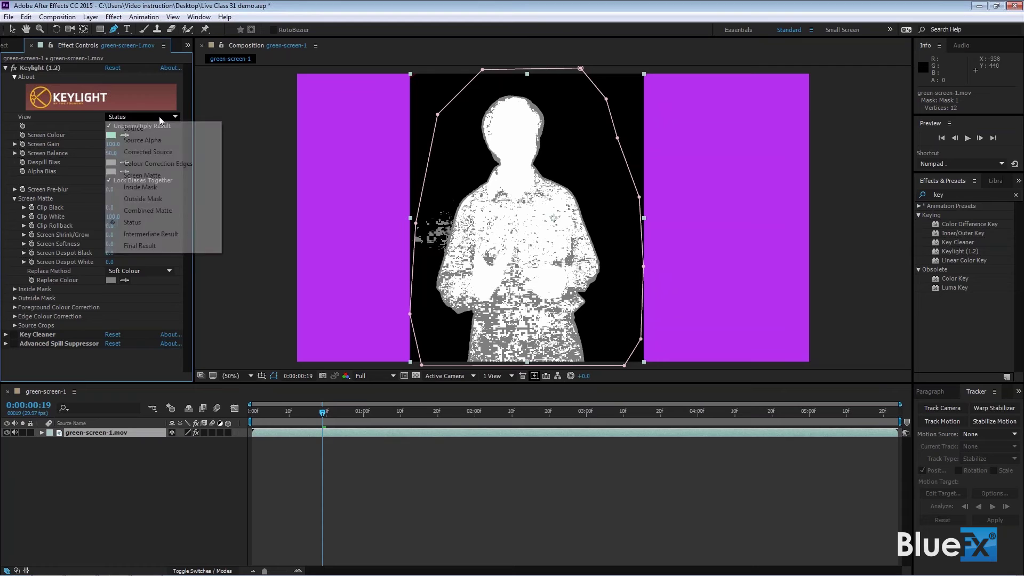
pyautogui.click(66, 120)
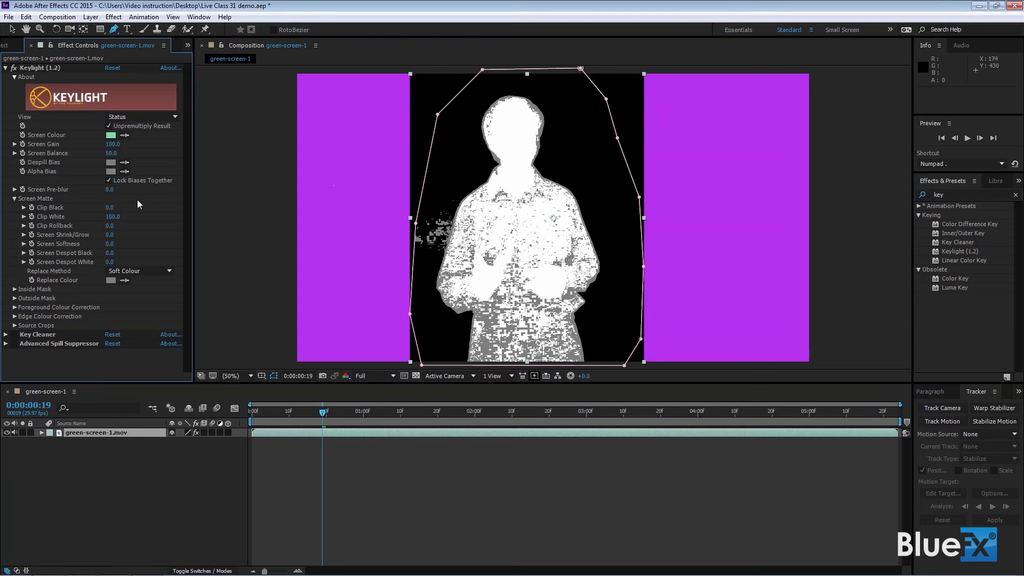
# - Twirl open Clip Black and raise it to 4.8 in the Status view
pyautogui.click(23, 207)
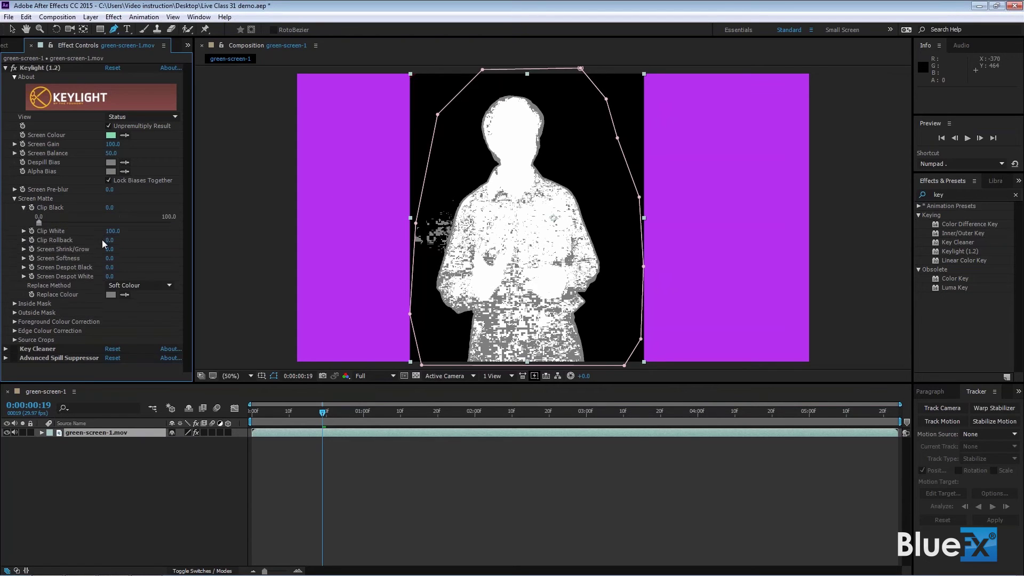
pyautogui.moveTo(39, 223); pyautogui.dragTo(43, 223)
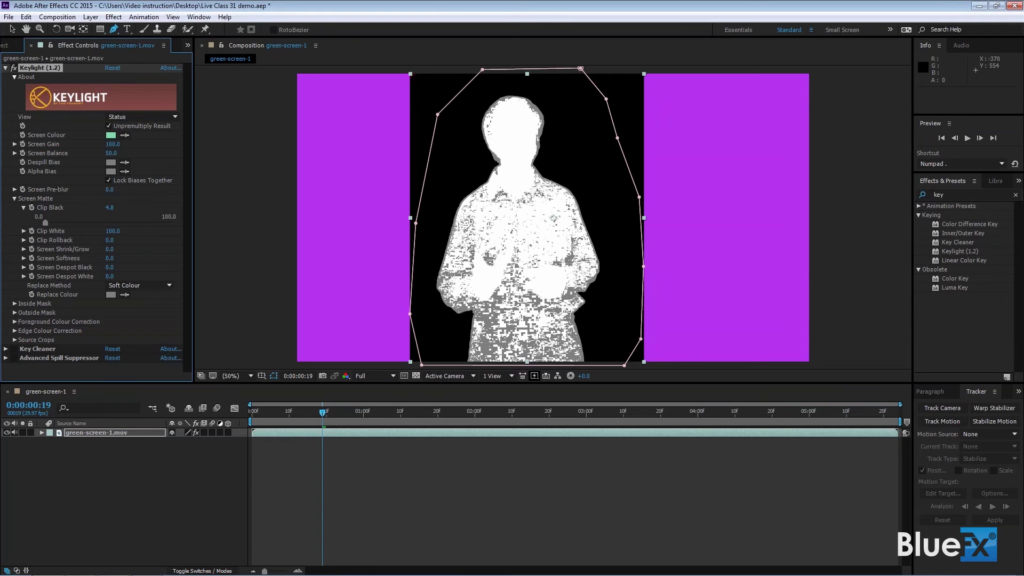
# - Twirl open Clip White and lower it to 92.4, leaving the presenter matte nearly solid white
pyautogui.click(24, 231)
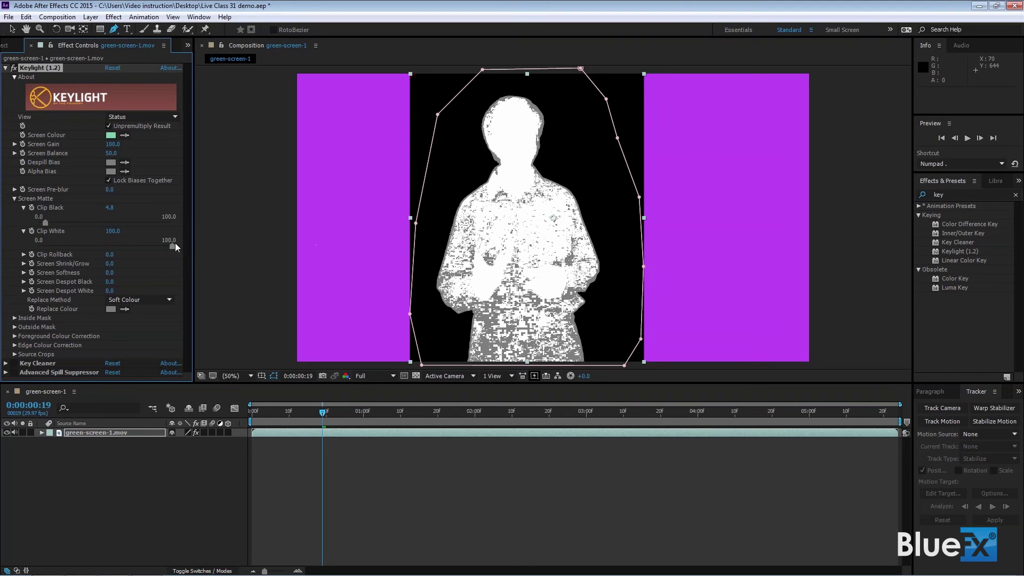
pyautogui.moveTo(174, 245); pyautogui.dragTo(164, 249)
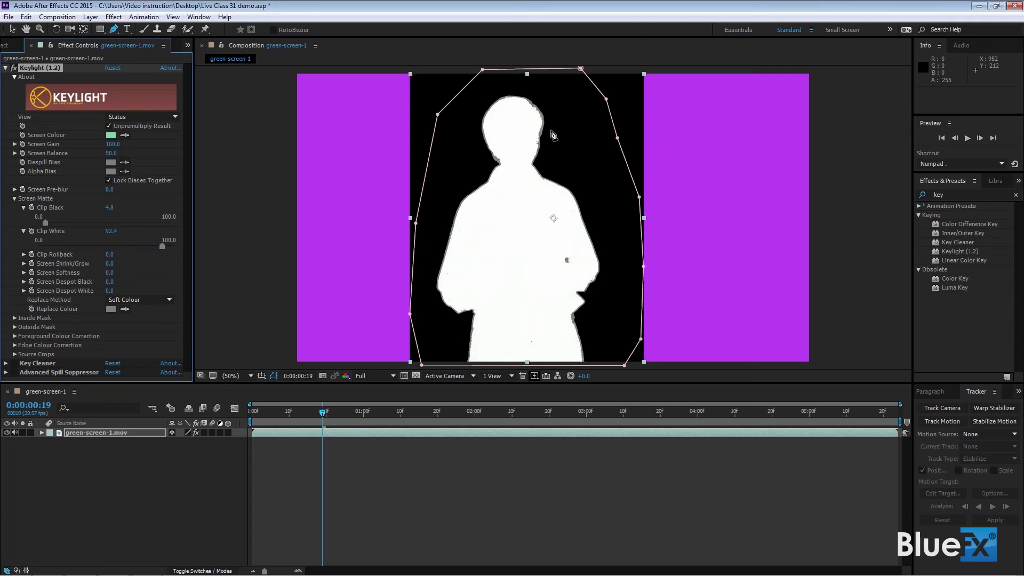
# - Zoom the viewer to 200% and pan to the presenter's head matte
pyautogui.press('.')
pyautogui.press('.')
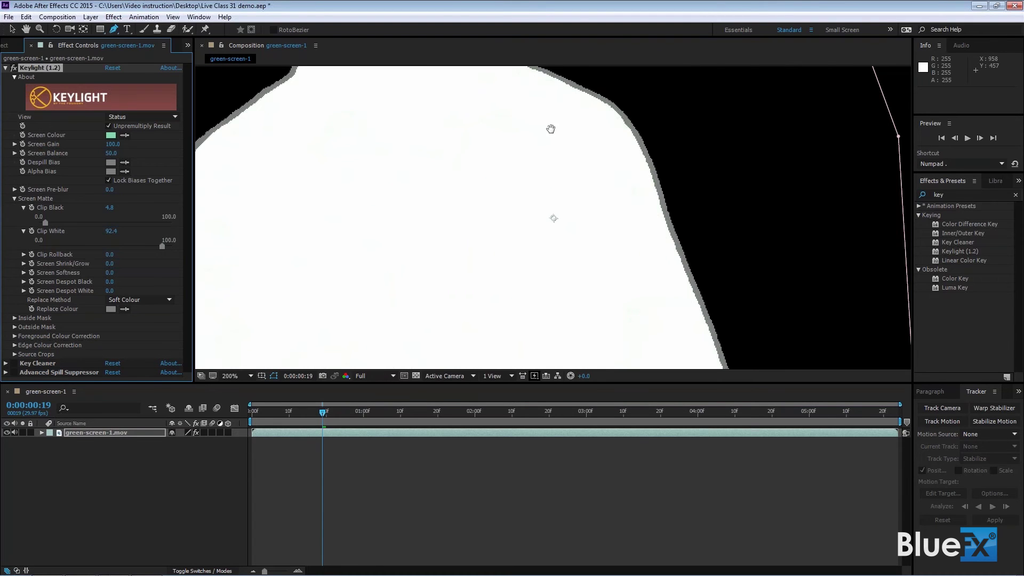
pyautogui.moveTo(533, 82); pyautogui.dragTo(583, 287)
pyautogui.press('g')
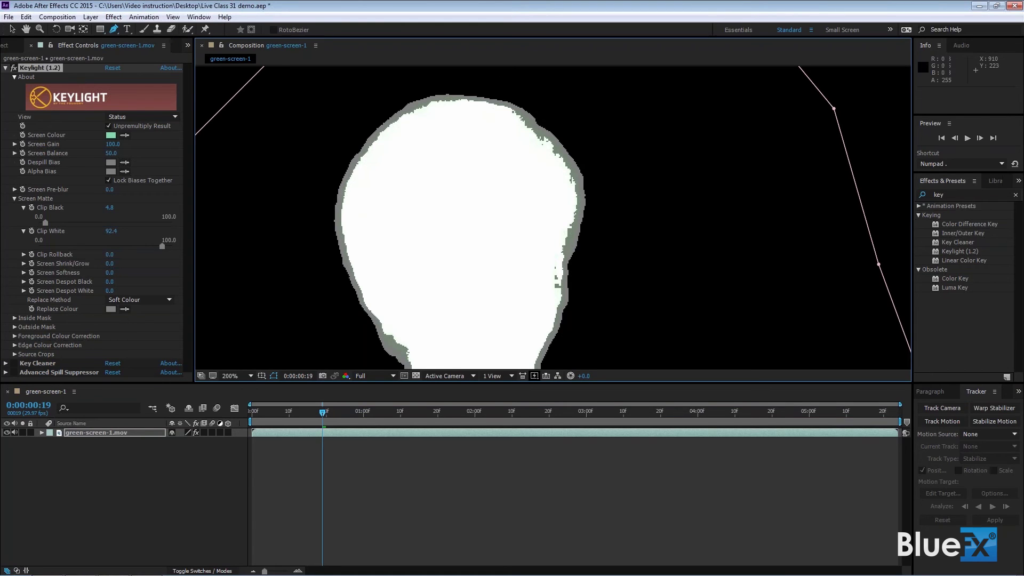
# - Switch Keylight to Intermediate Result and fine-tune Clip Black to 4.4, Clip White 93.2
pyautogui.click(143, 116)
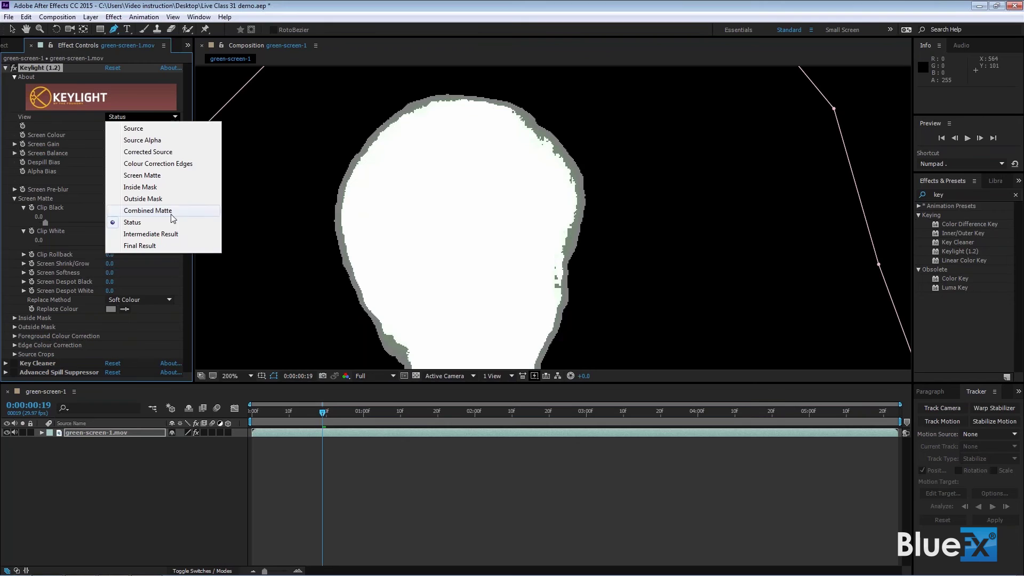
pyautogui.click(151, 234)
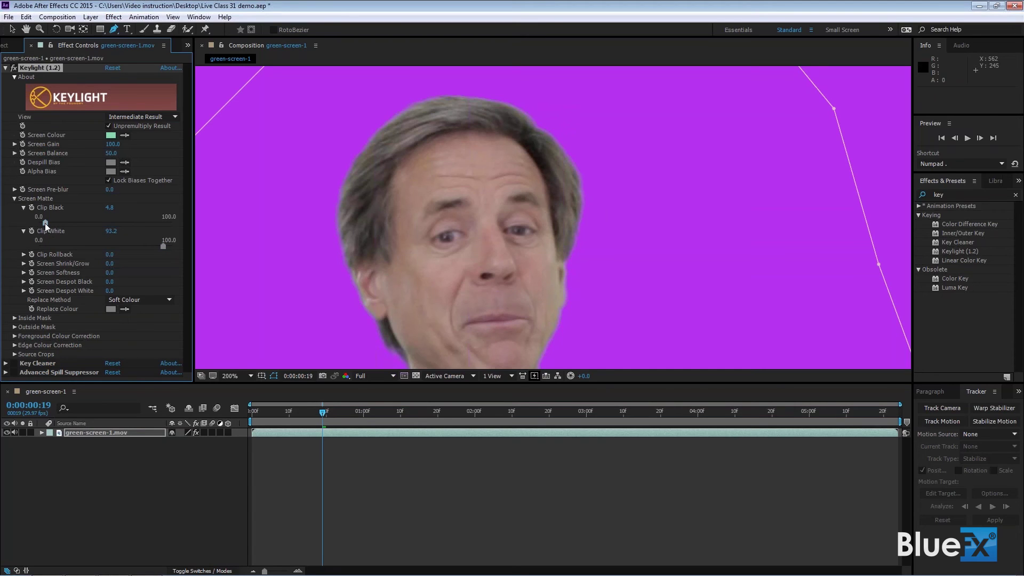
pyautogui.moveTo(44, 225); pyautogui.dragTo(46, 225)
# - Zoom the Composition viewer to 400% on the shirt edge
pyautogui.hotkey('shift', '/')
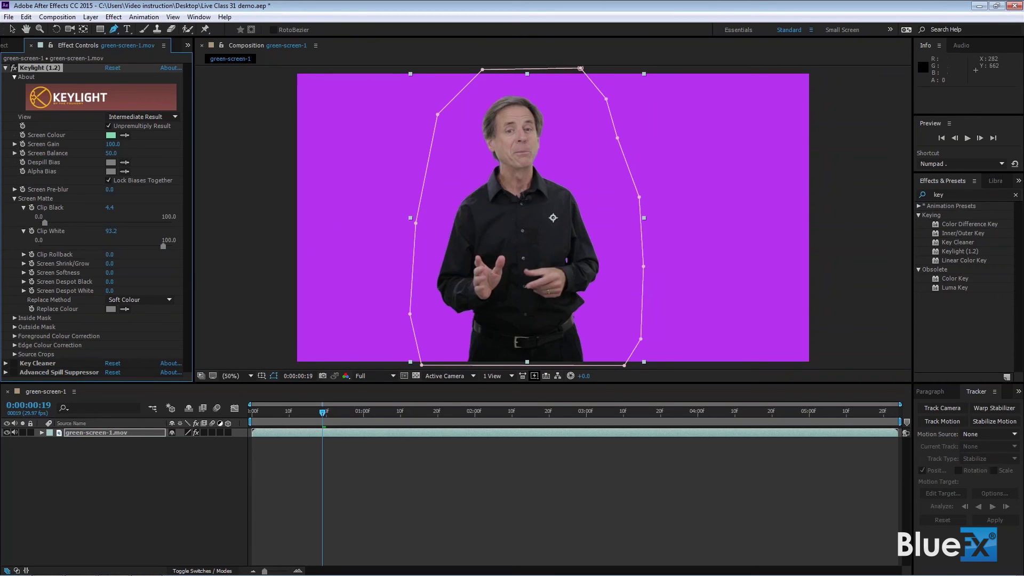
pyautogui.press('.')
pyautogui.press('.')
pyautogui.press('.')
pyautogui.press('.')
pyautogui.press('.')
pyautogui.press('.')
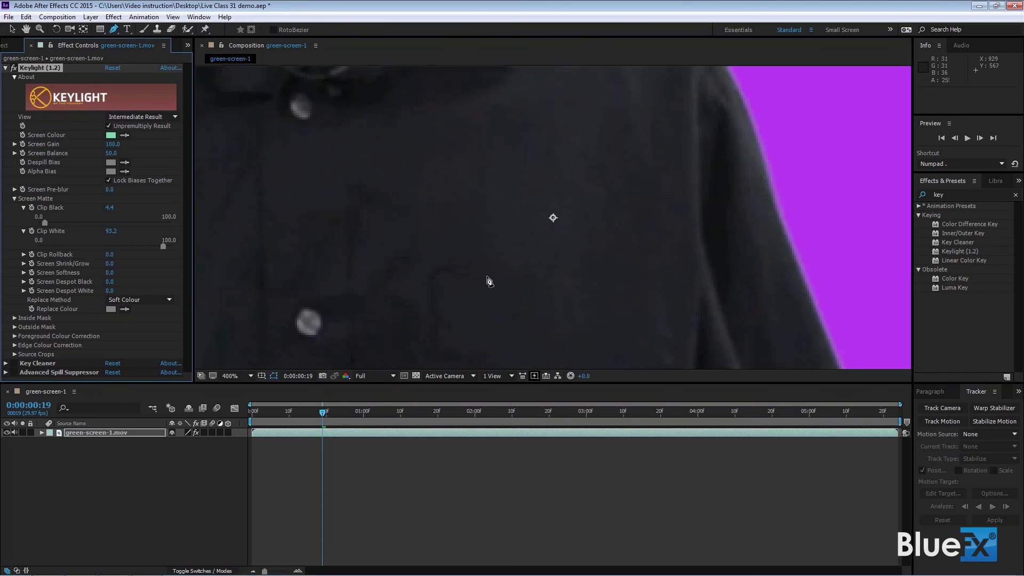
pyautogui.press('.')
pyautogui.press(',')
# - Compare Keylight's Final Result and Intermediate Result views, ending on Intermediate Result
pyautogui.click(169, 116)
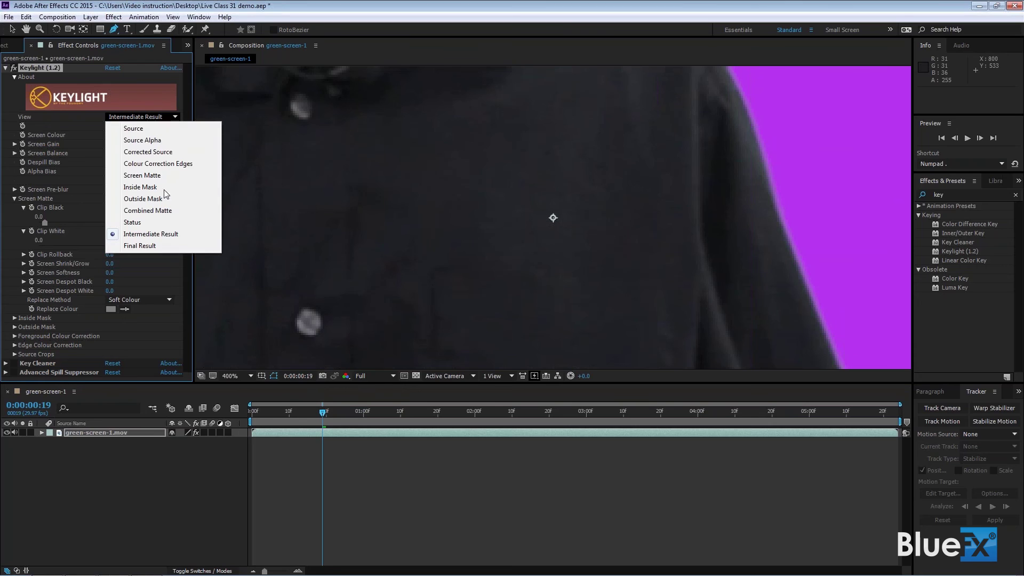
pyautogui.click(140, 246)
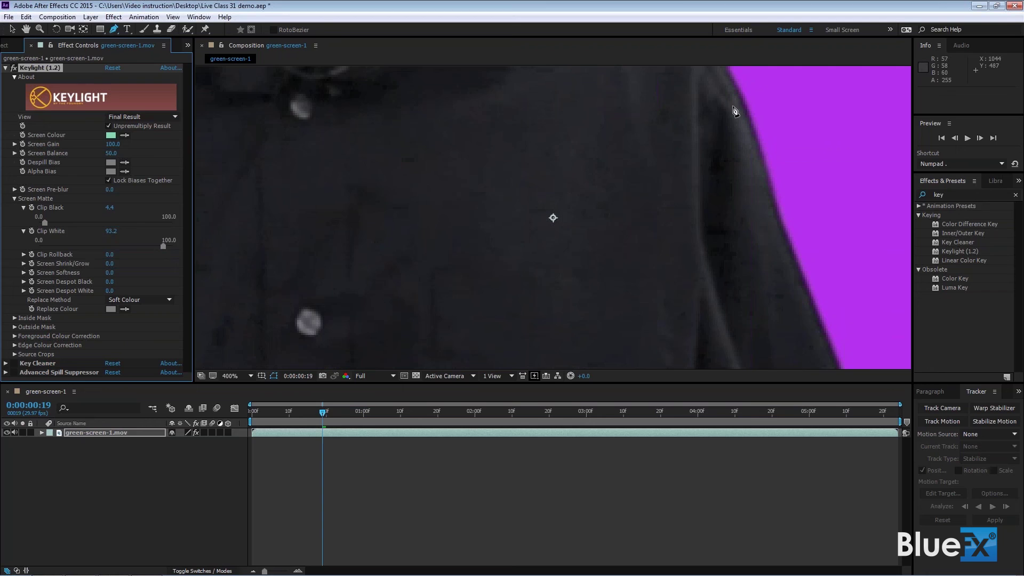
pyautogui.click(175, 116)
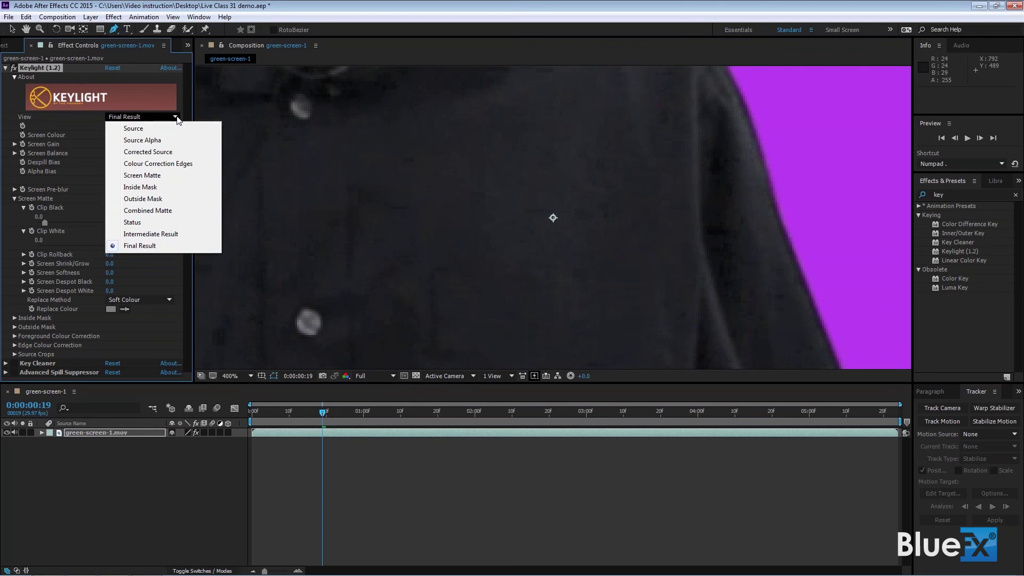
pyautogui.click(163, 234)
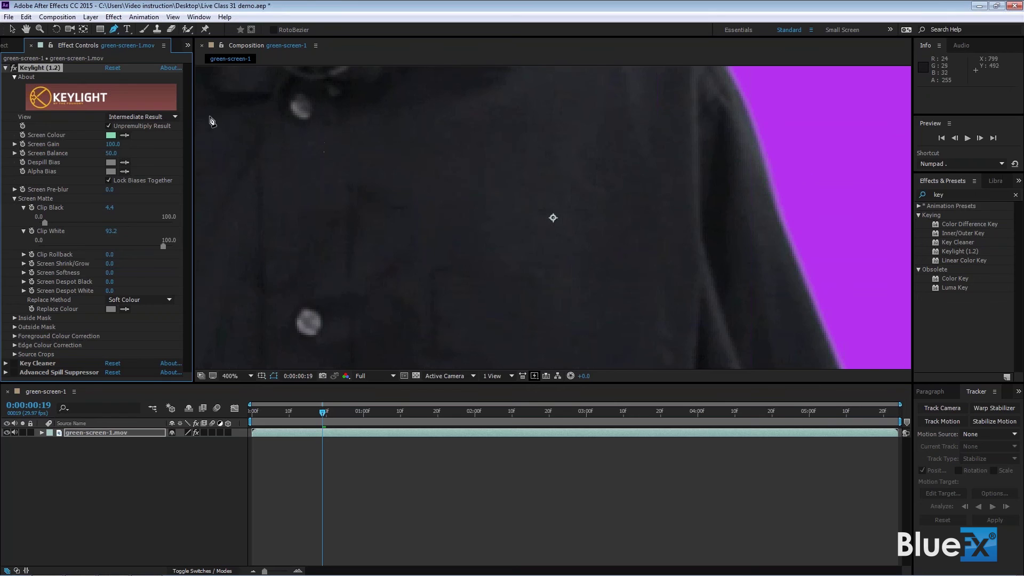
pyautogui.click(177, 114)
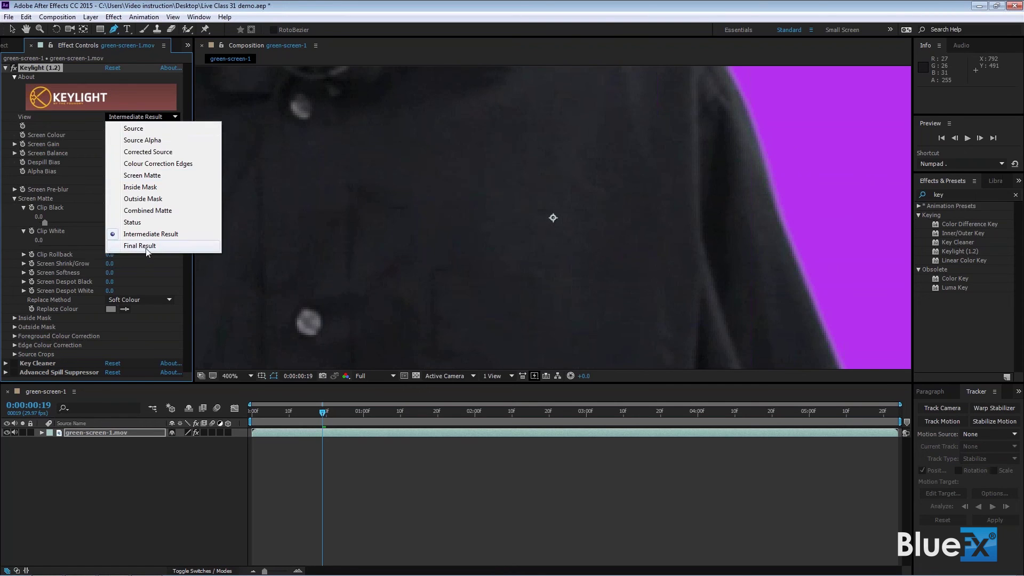
pyautogui.click(146, 247)
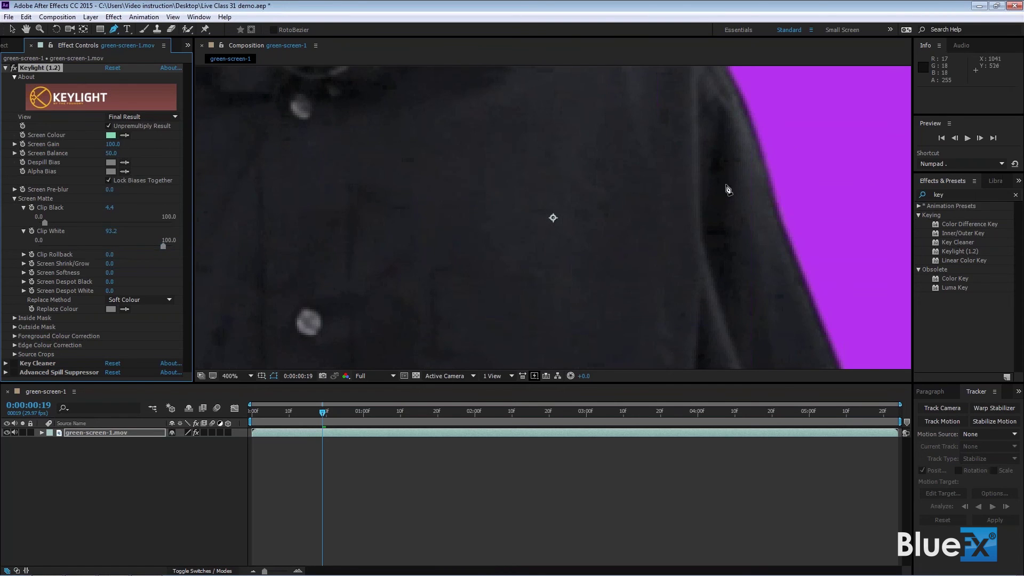
pyautogui.click(178, 117)
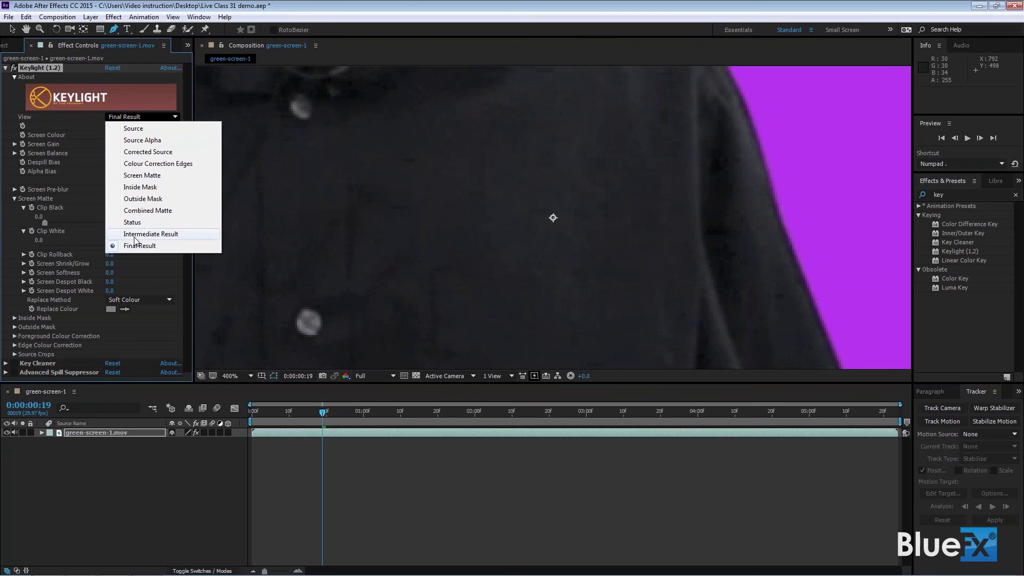
pyautogui.click(140, 235)
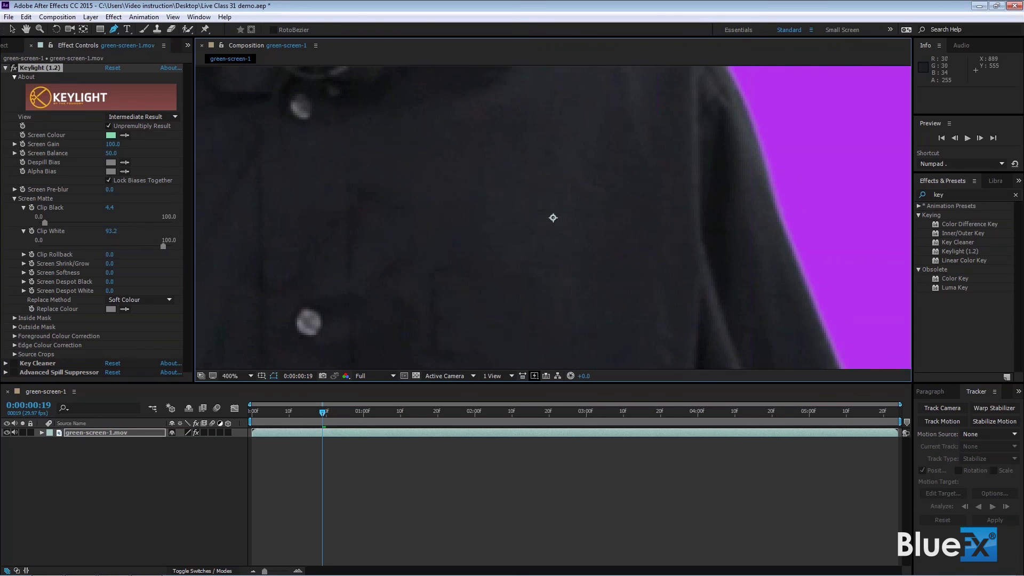
# - Set Keylight's Screen Softness to 1.1, then pan the viewer up to the presenter's face
pyautogui.scroll(-4, 574, 272)
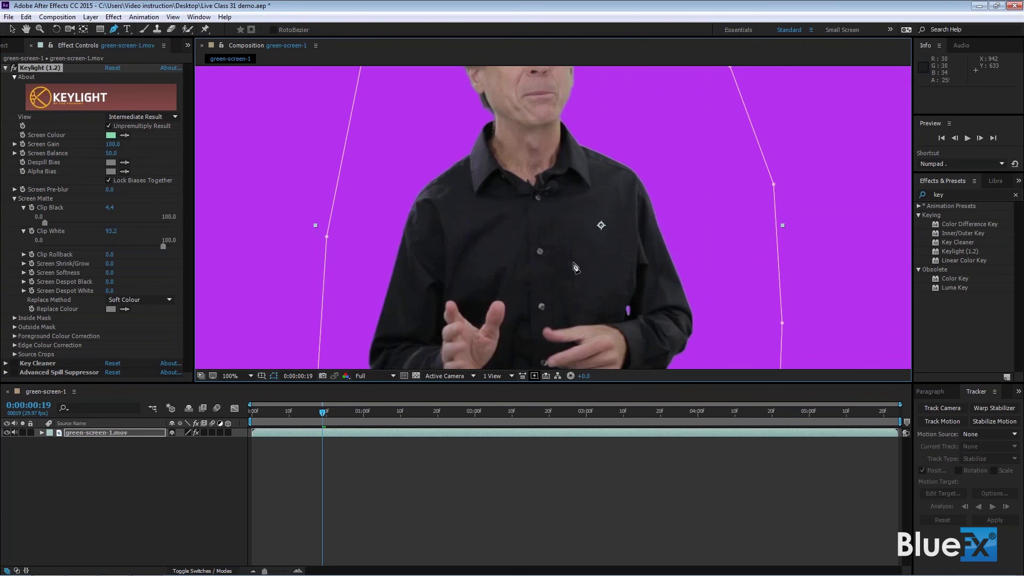
pyautogui.scroll(-1, 528, 243)
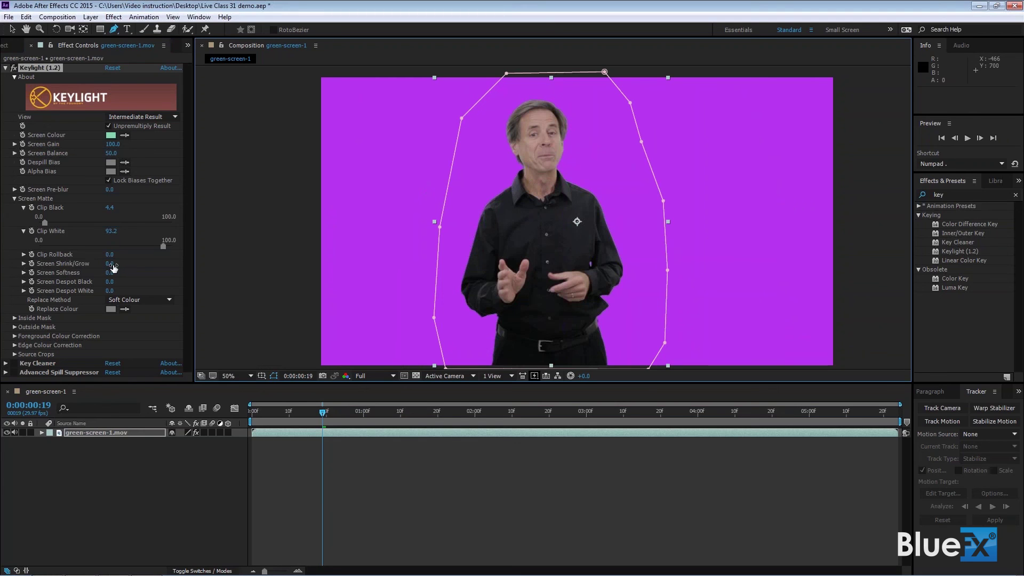
pyautogui.scroll(6, 540, 234)
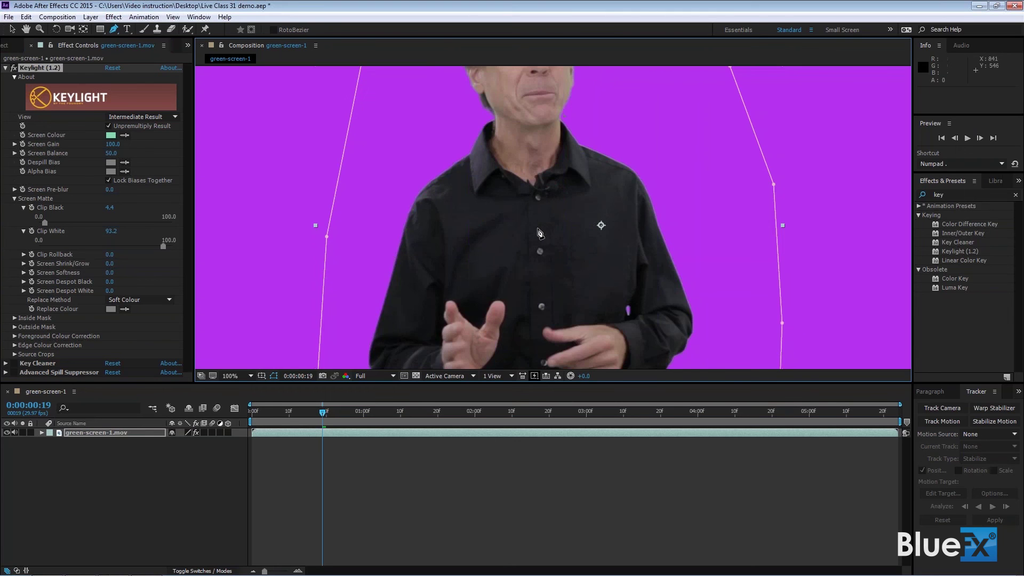
pyautogui.scroll(-2, 540, 234)
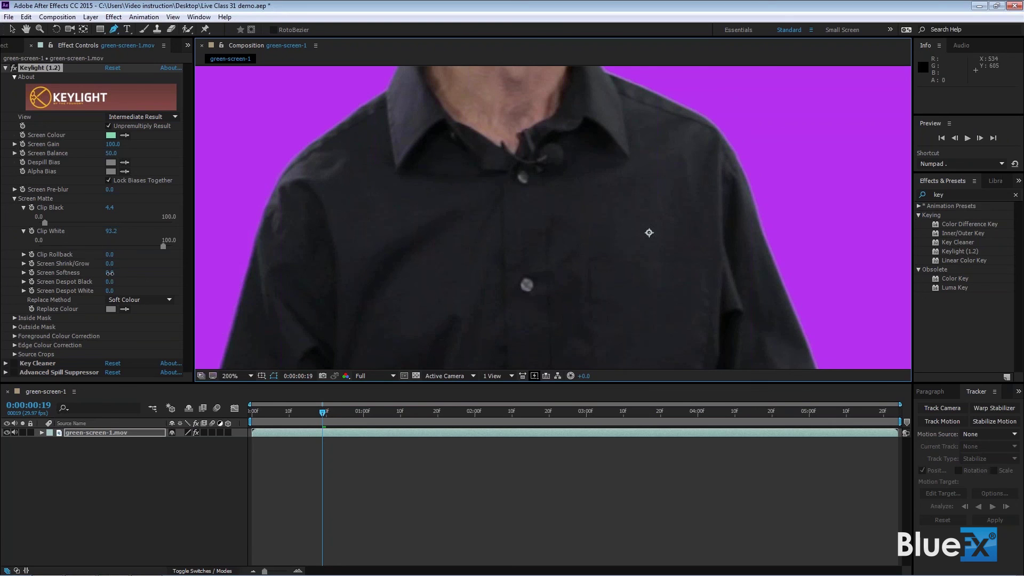
pyautogui.moveTo(110, 272); pyautogui.dragTo(115, 274)
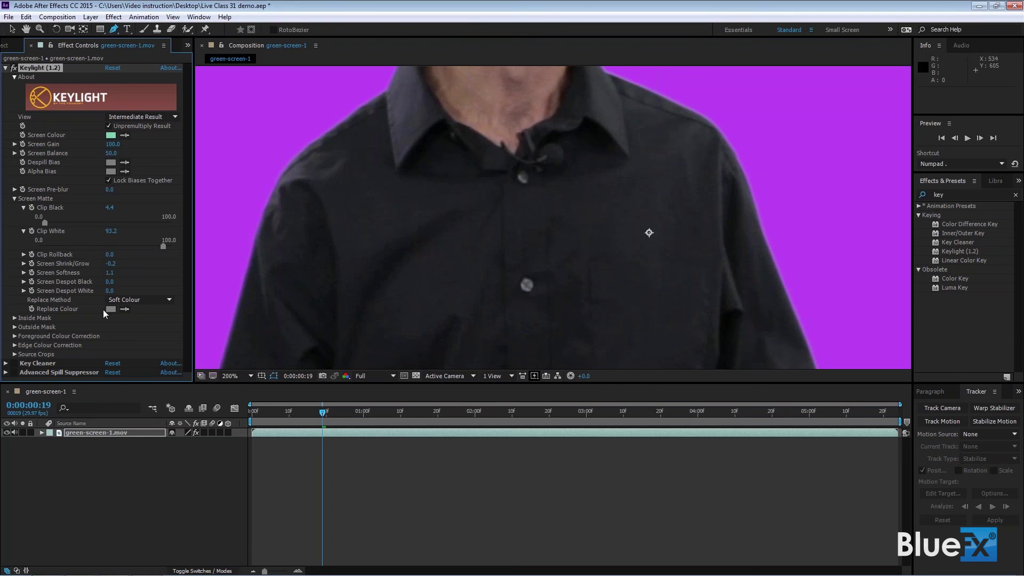
pyautogui.moveTo(634, 163); pyautogui.dragTo(722, 91)
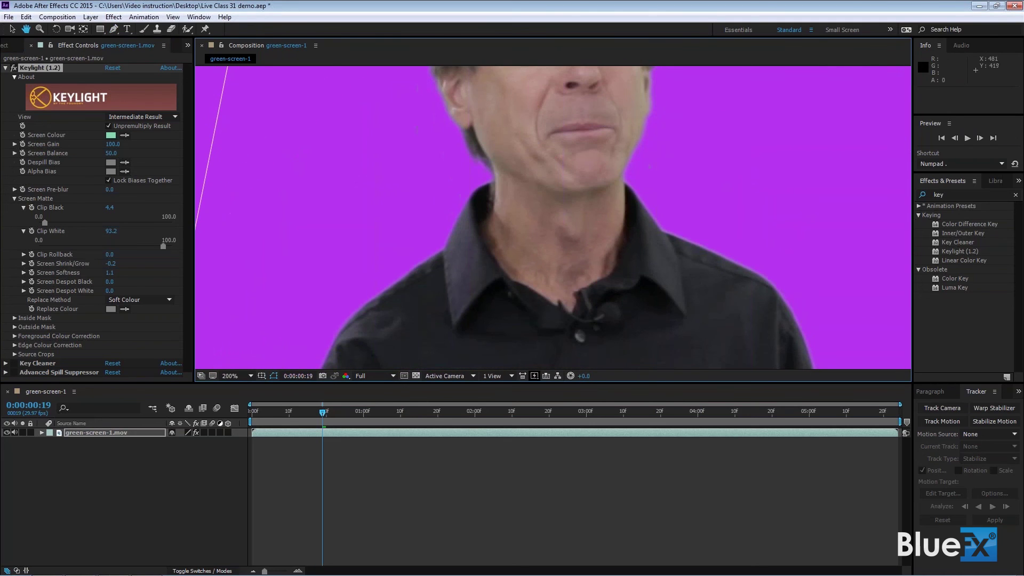
pyautogui.press('g')
pyautogui.click(176, 117)
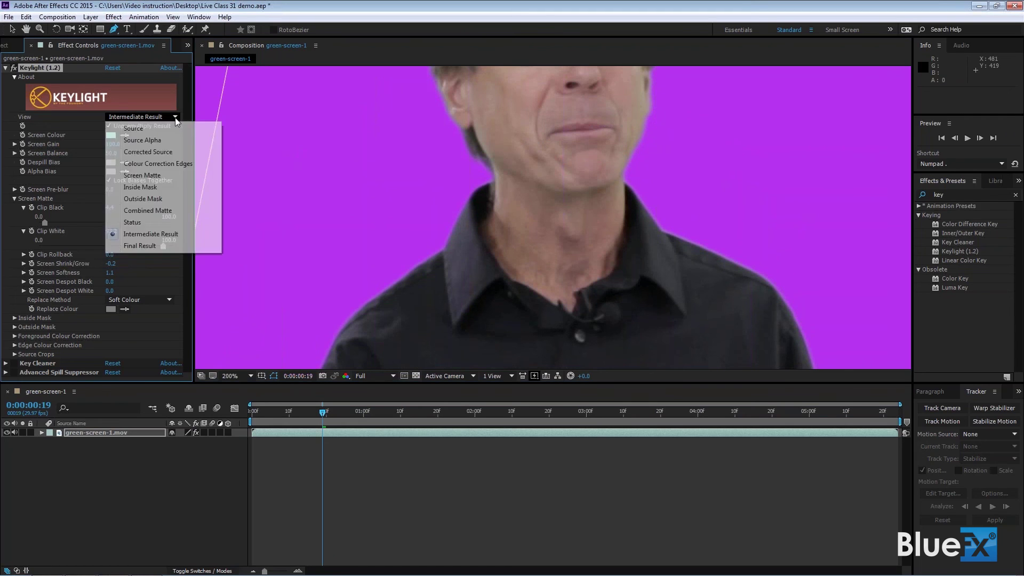
pyautogui.click(138, 223)
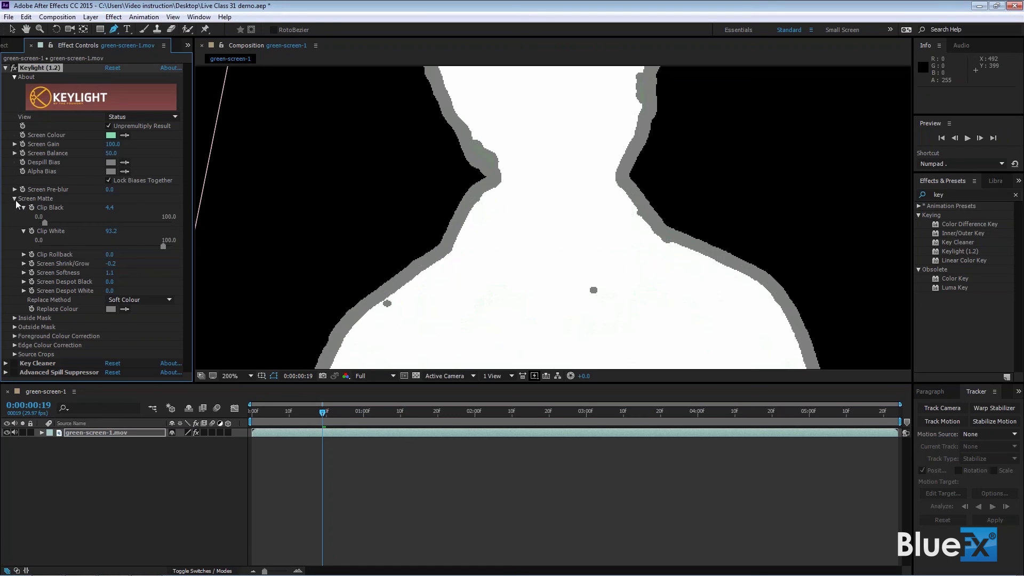
pyautogui.click(177, 118)
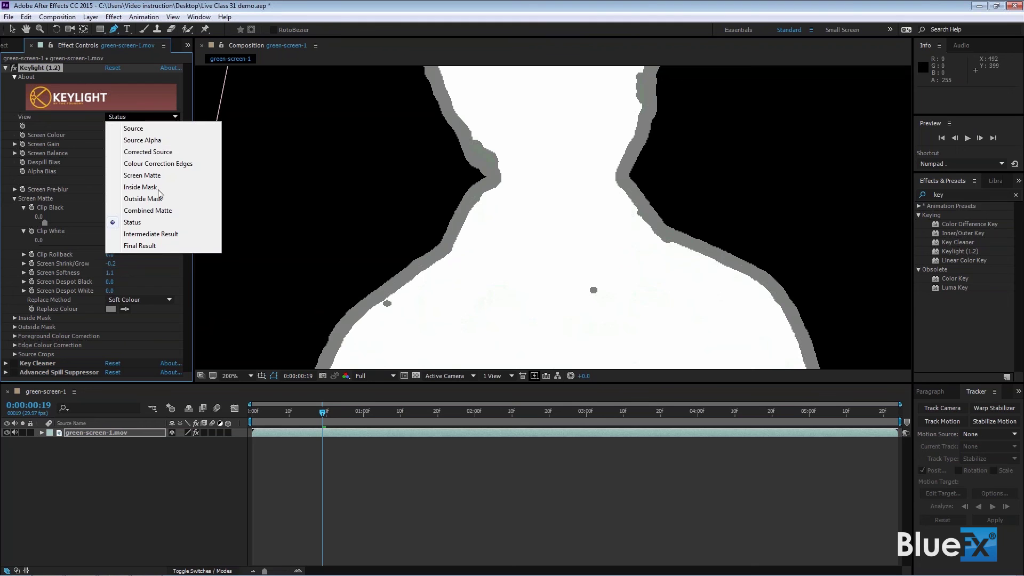
pyautogui.click(150, 234)
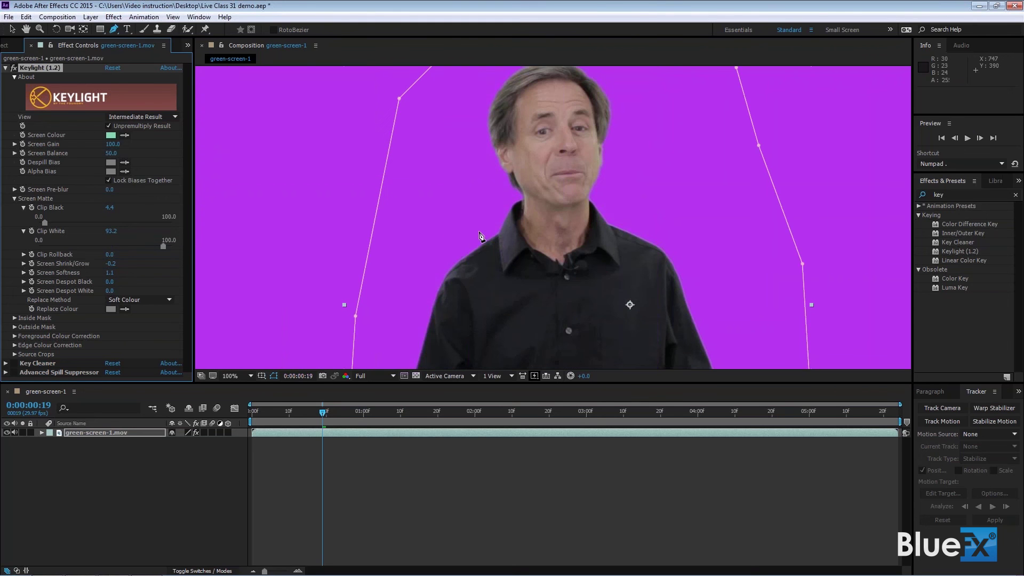
# - Zoom the viewer out to 50% to show the whole keyed presenter within Mask 1
pyautogui.press(',')
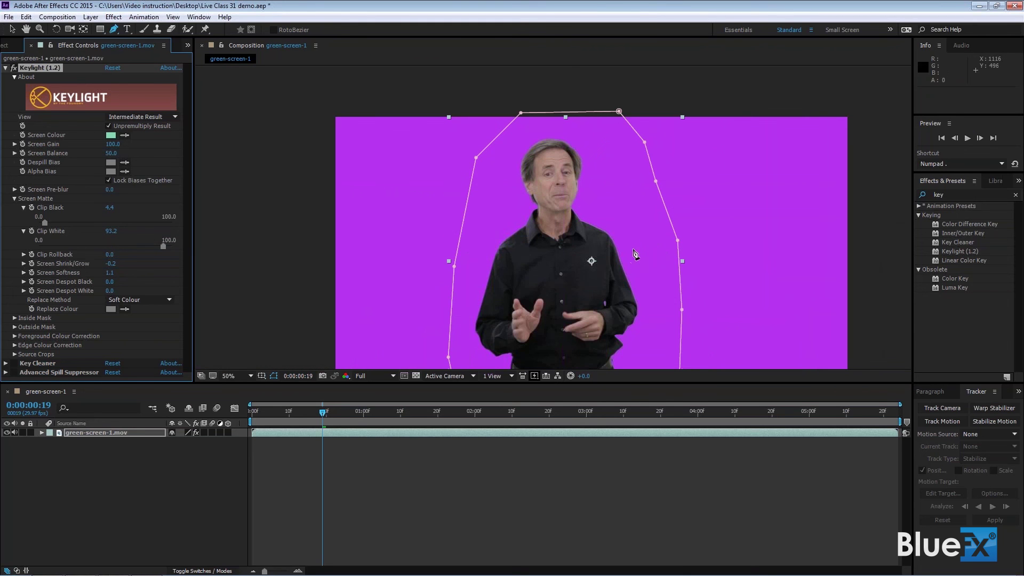